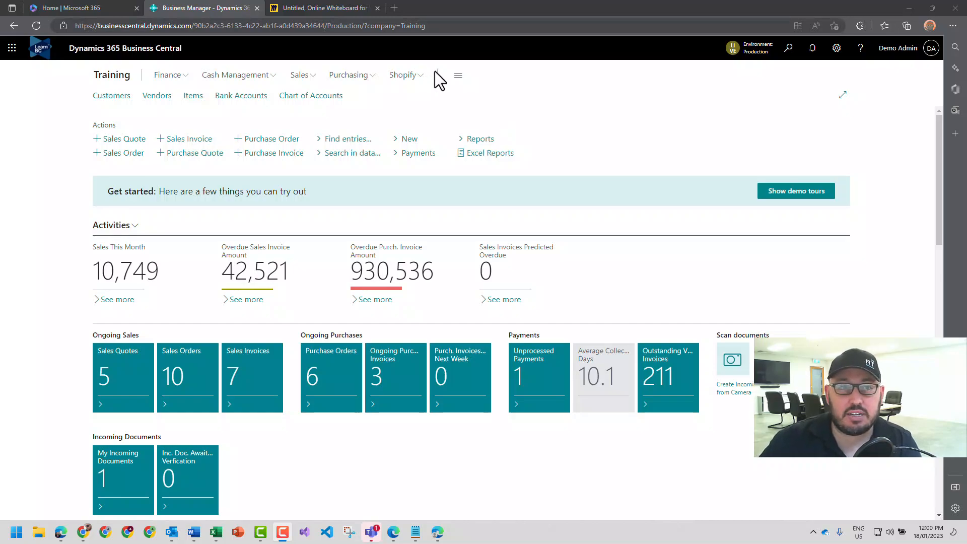
# - Review the comparison diagram with and without landed cost on the Miro whiteboard, and return to Business Central
pyautogui.click(340, 7)
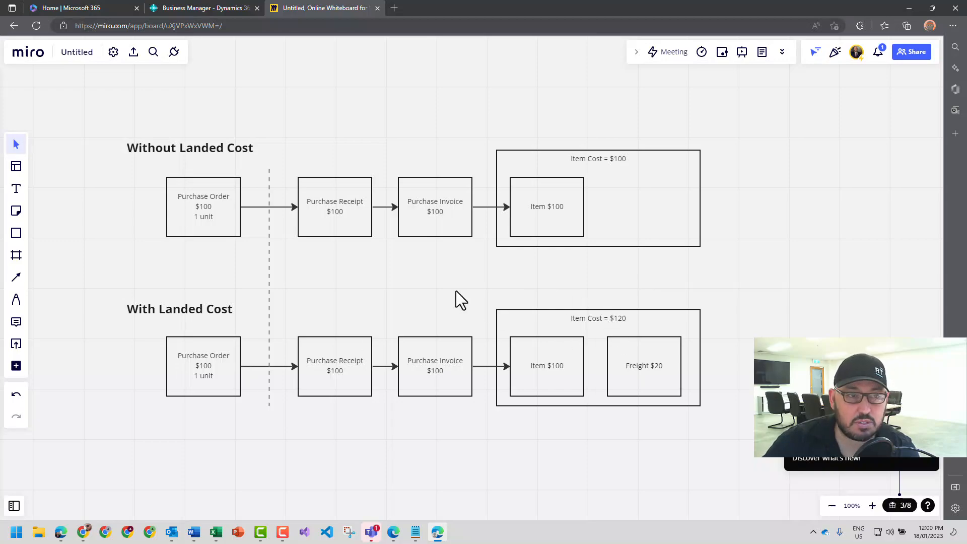
pyautogui.click(192, 7)
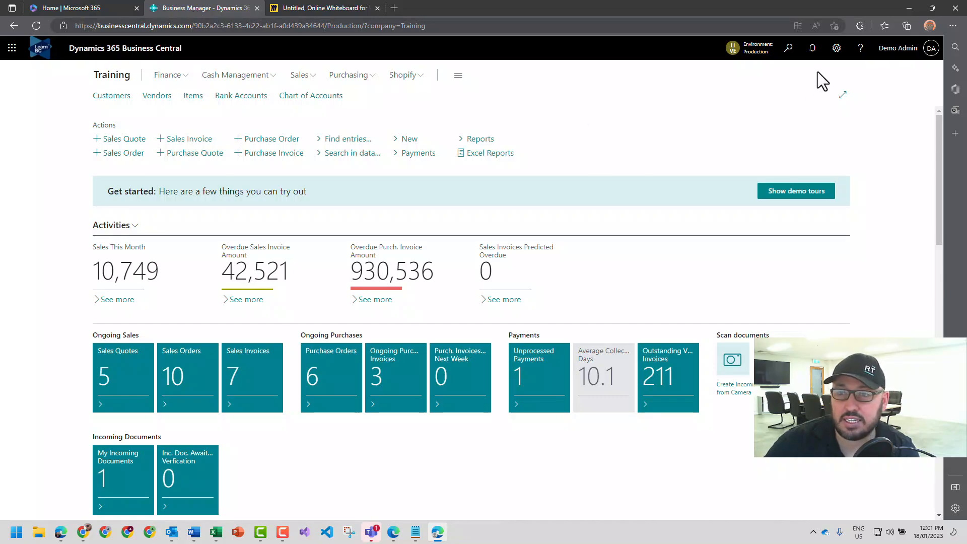
# - Open the item ledger entries of item 1000, Example Item Widget, from its item card
pyautogui.click(193, 96)
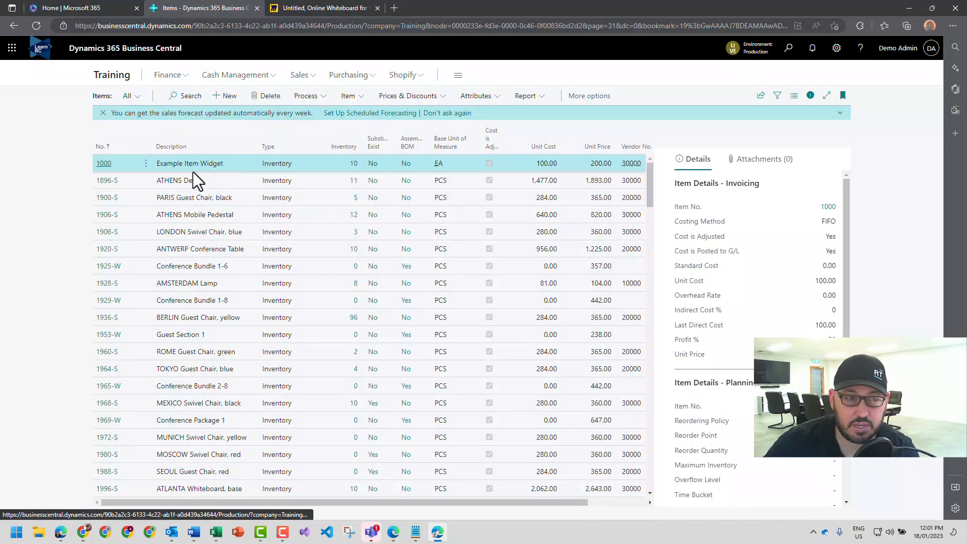
pyautogui.click(104, 164)
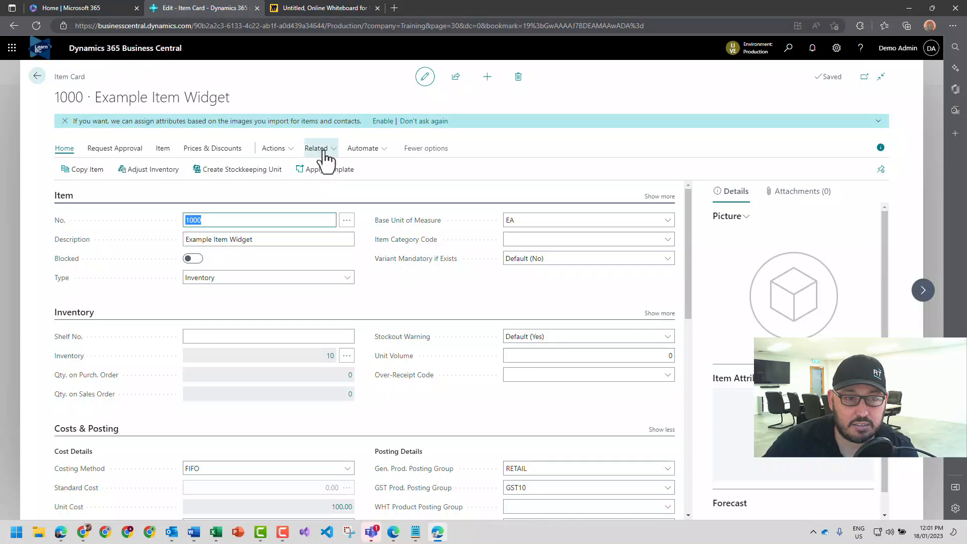
pyautogui.click(325, 154)
pyautogui.moveTo(351, 171)
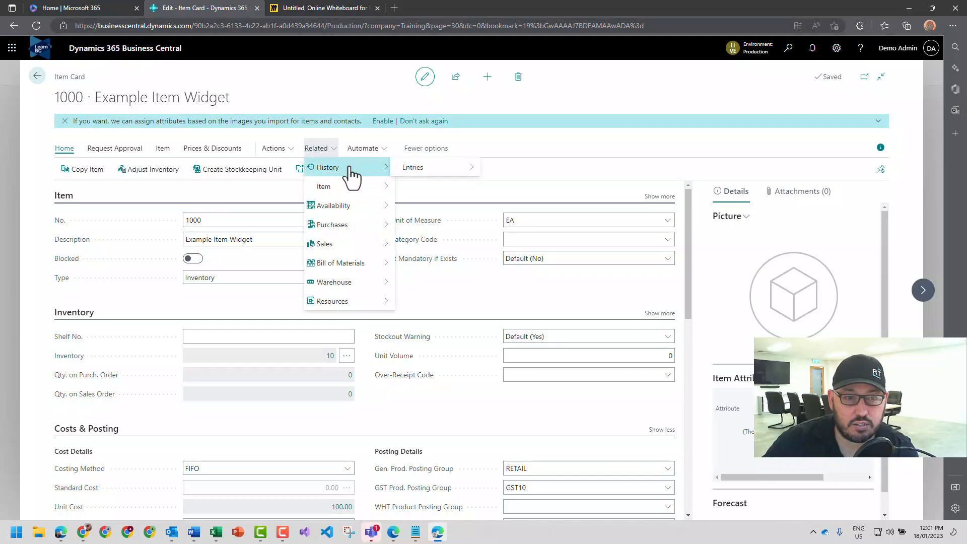
pyautogui.moveTo(439, 179)
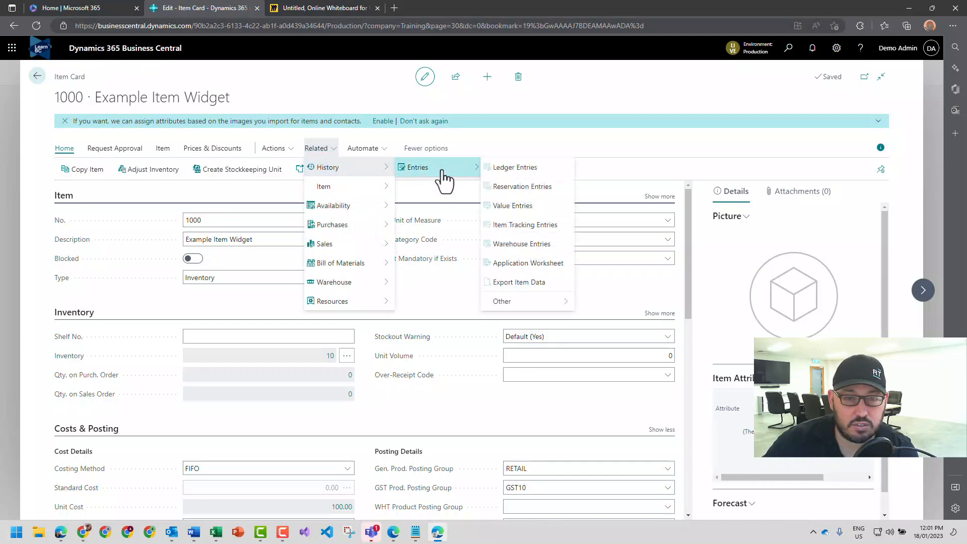
pyautogui.click(521, 172)
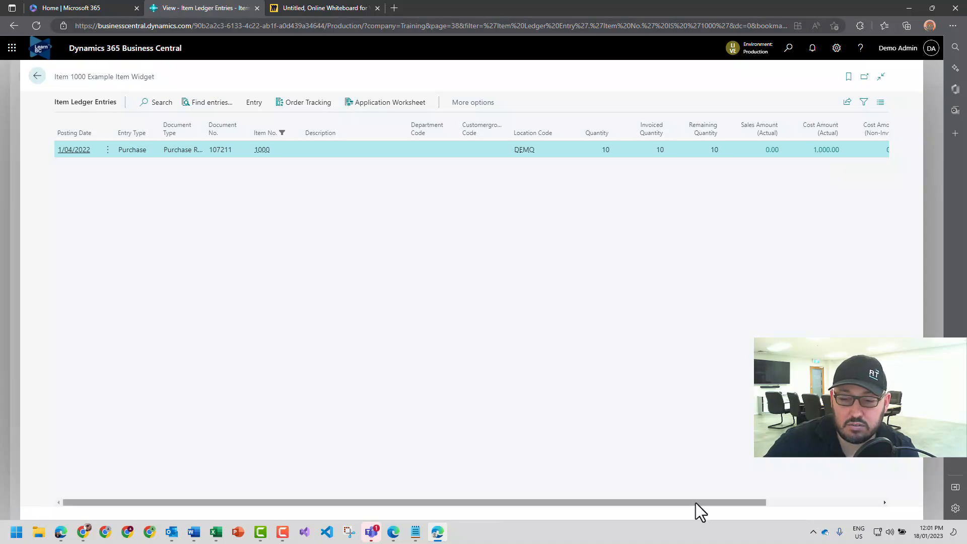
# - Examine the value entries behind the ledger entry's actual cost amount, including cost per unit, and return to the item list
pyautogui.click(811, 504)
pyautogui.moveTo(810, 504); pyautogui.dragTo(814, 504)
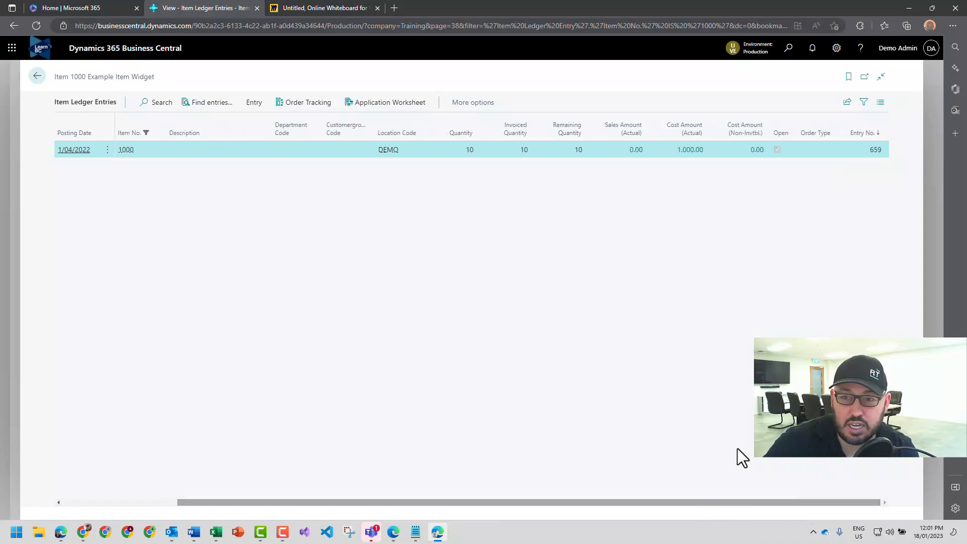
pyautogui.click(690, 150)
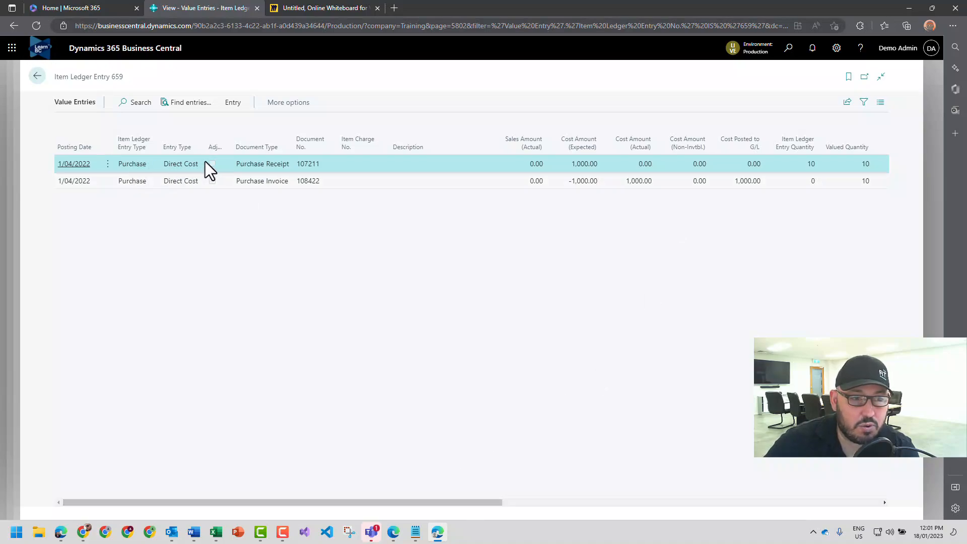
pyautogui.moveTo(476, 503); pyautogui.dragTo(696, 515)
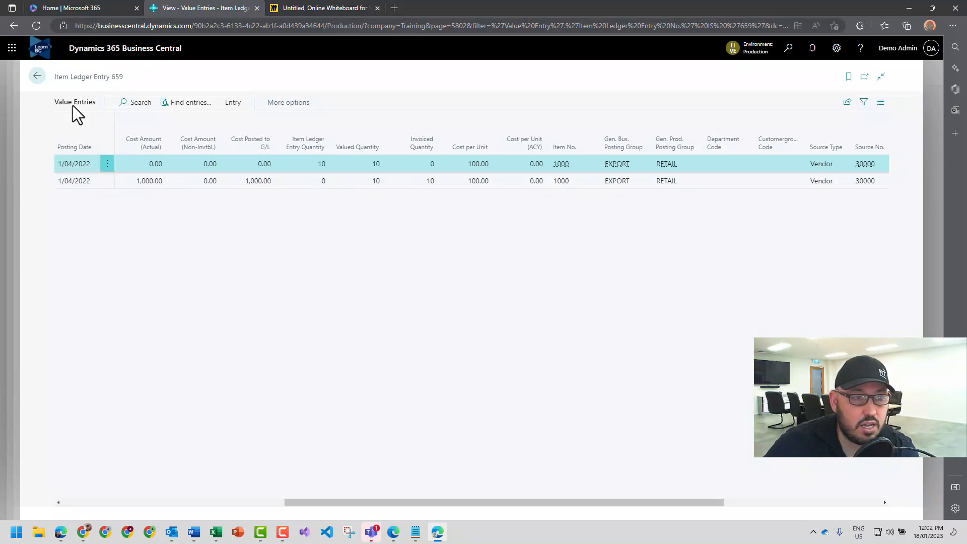
pyautogui.click(41, 78)
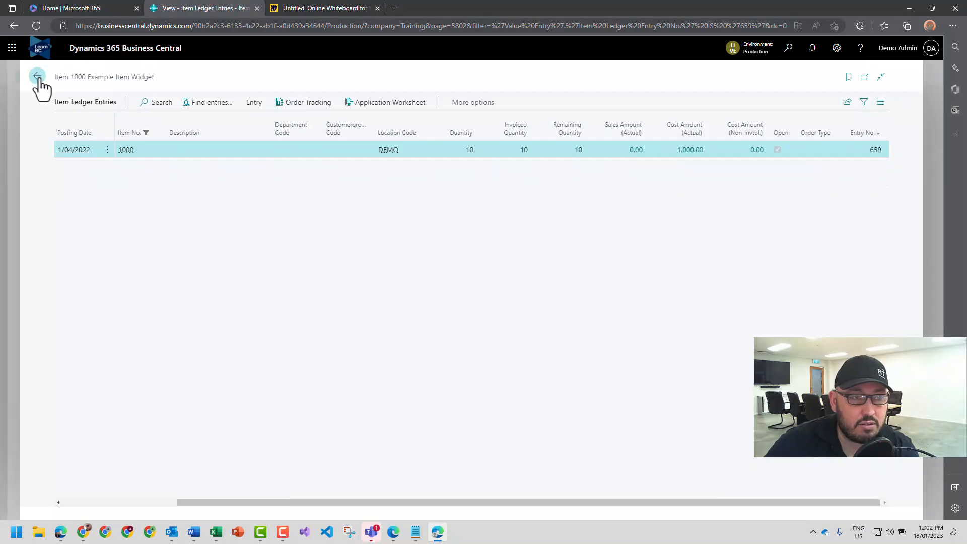
pyautogui.click(39, 78)
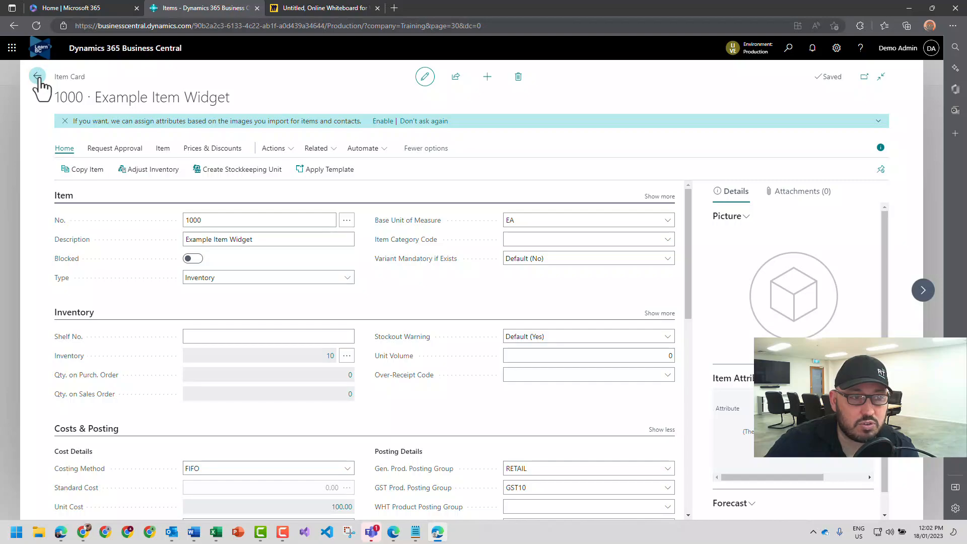
pyautogui.click(38, 77)
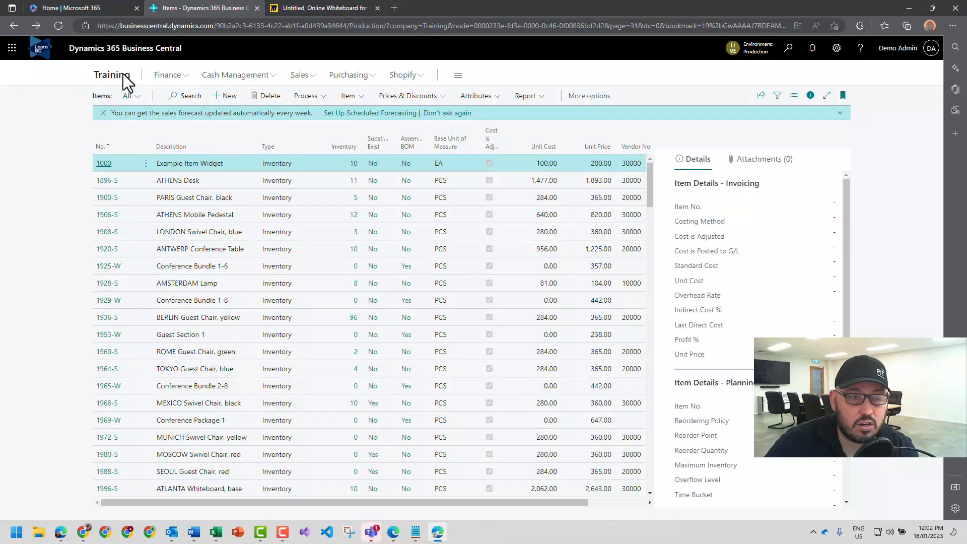
# - Create a new purchase order for the vendor Graphic Design Institute
pyautogui.click(351, 77)
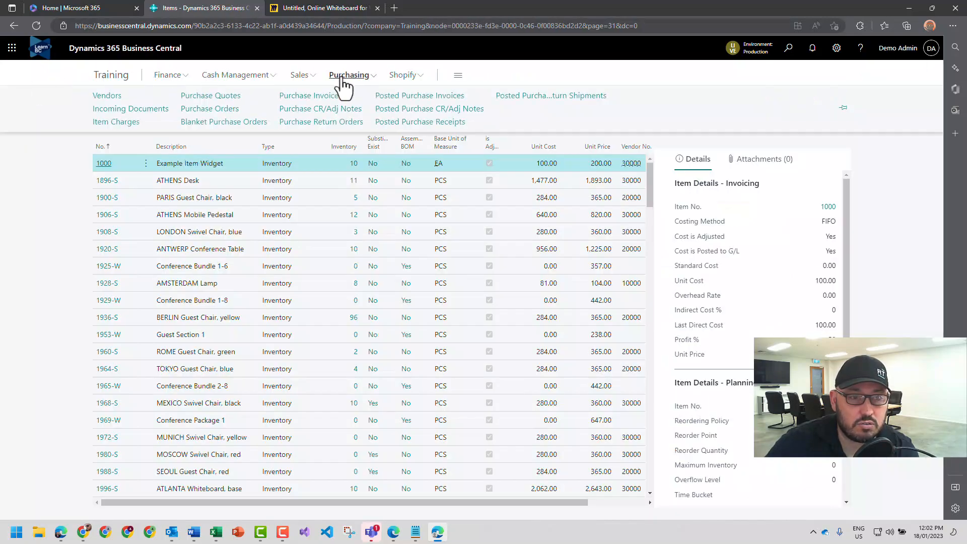
pyautogui.click(220, 110)
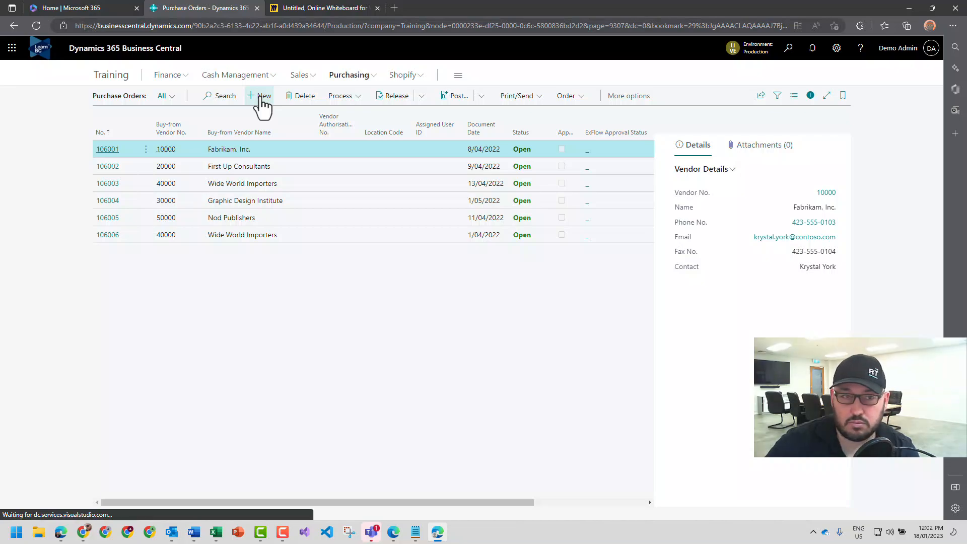
pyautogui.click(261, 98)
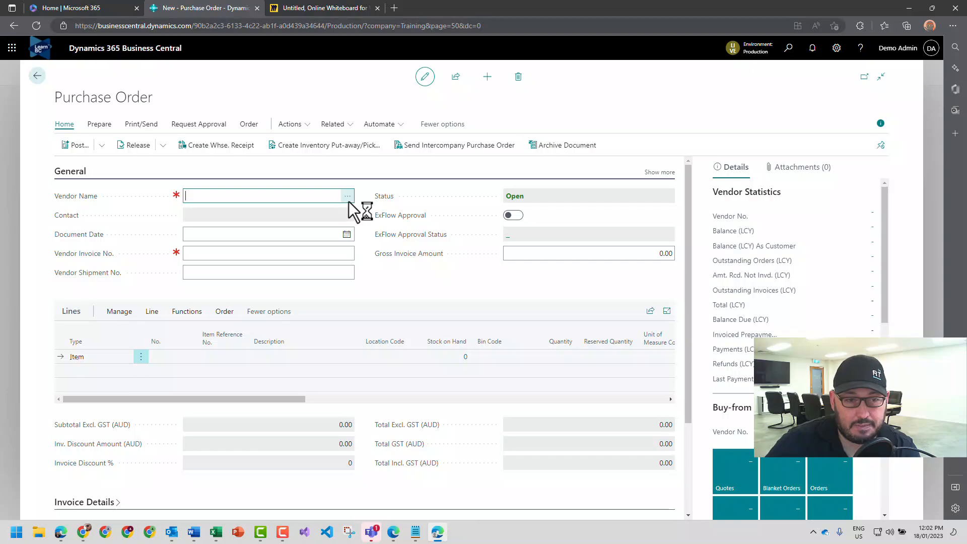
pyautogui.click(348, 197)
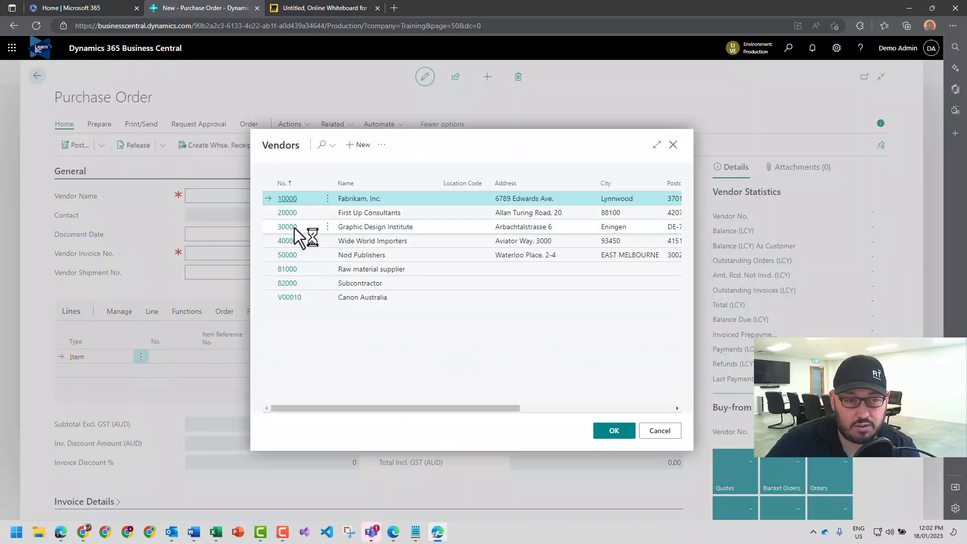
pyautogui.click(294, 228)
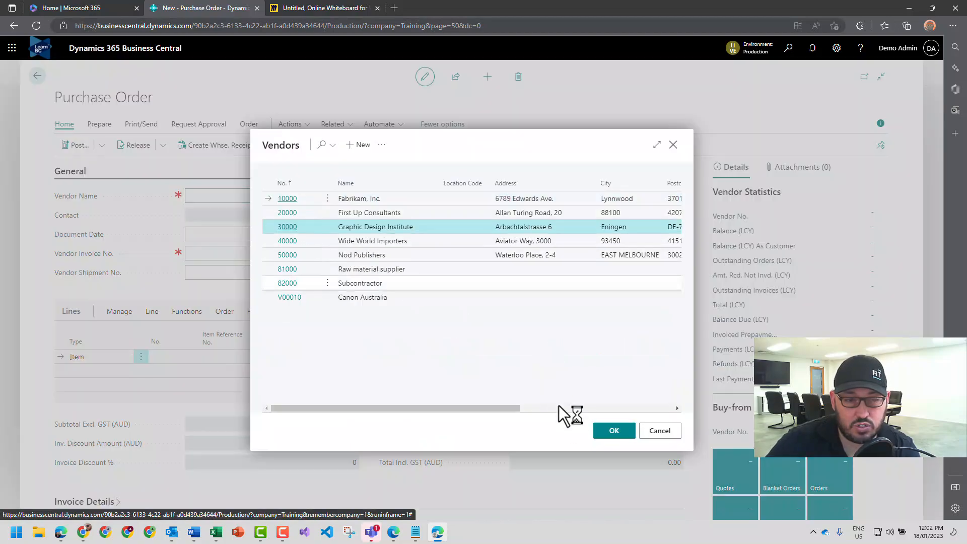
pyautogui.click(614, 431)
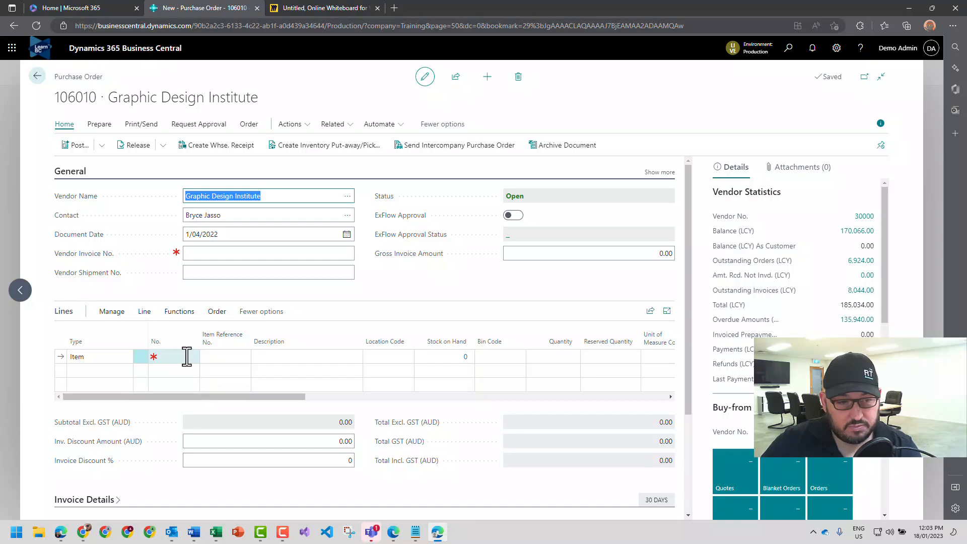
# - Add item 1000, Example Item Widget, to the first order line with a quantity of 5
pyautogui.click(189, 356)
pyautogui.click(190, 357)
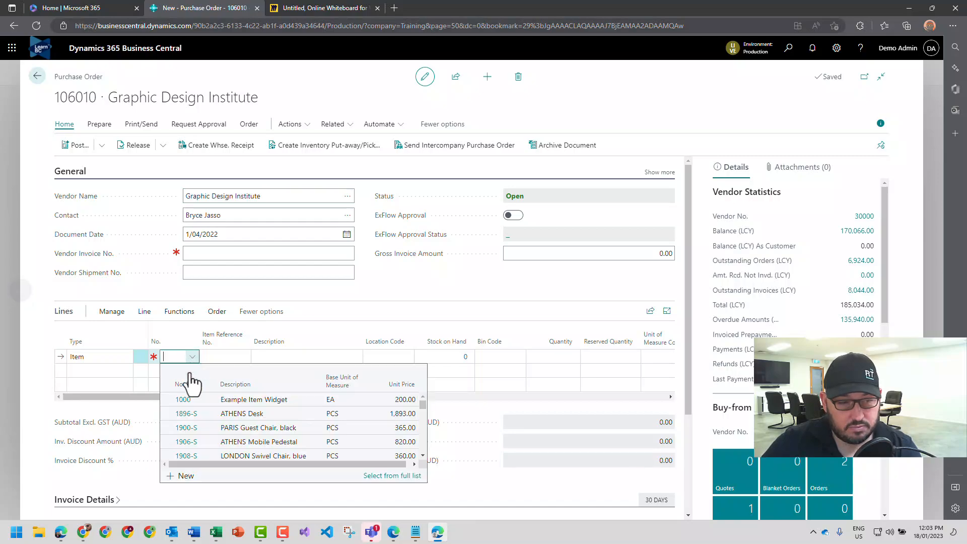
pyautogui.click(187, 392)
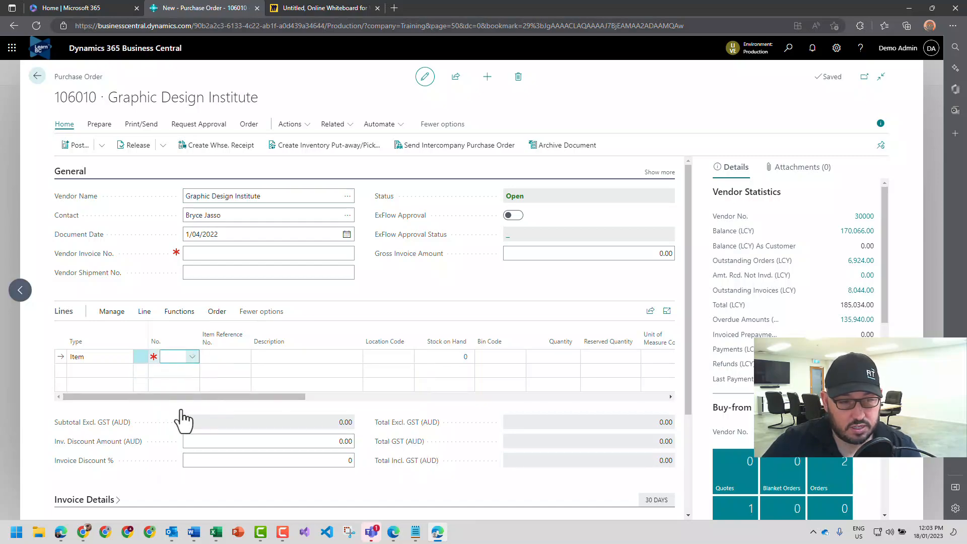
pyautogui.click(191, 358)
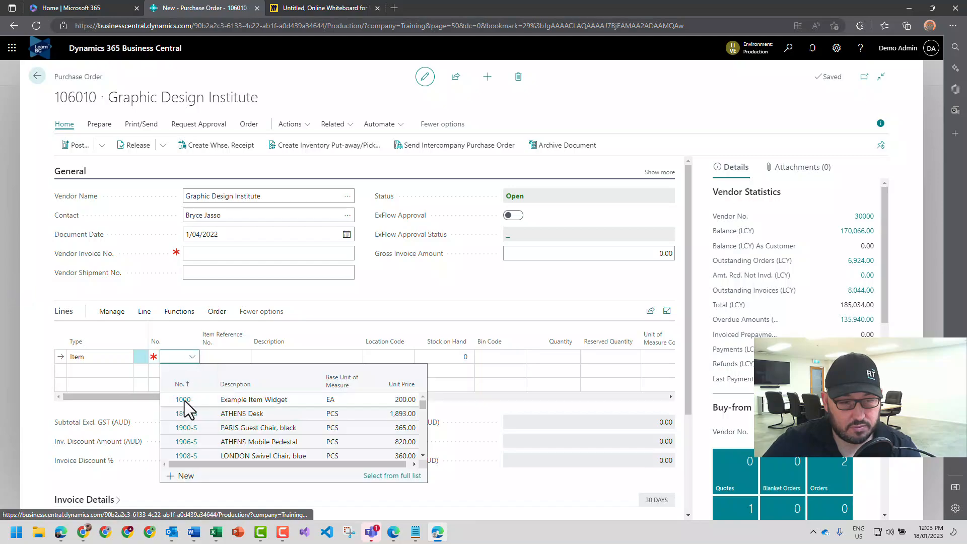
pyautogui.click(185, 400)
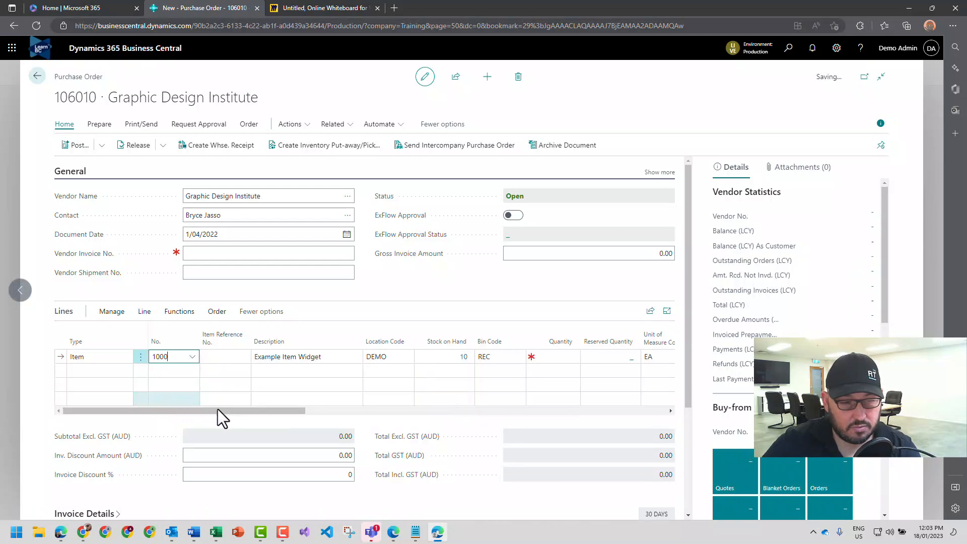
pyautogui.hscroll(5, 329, 410)
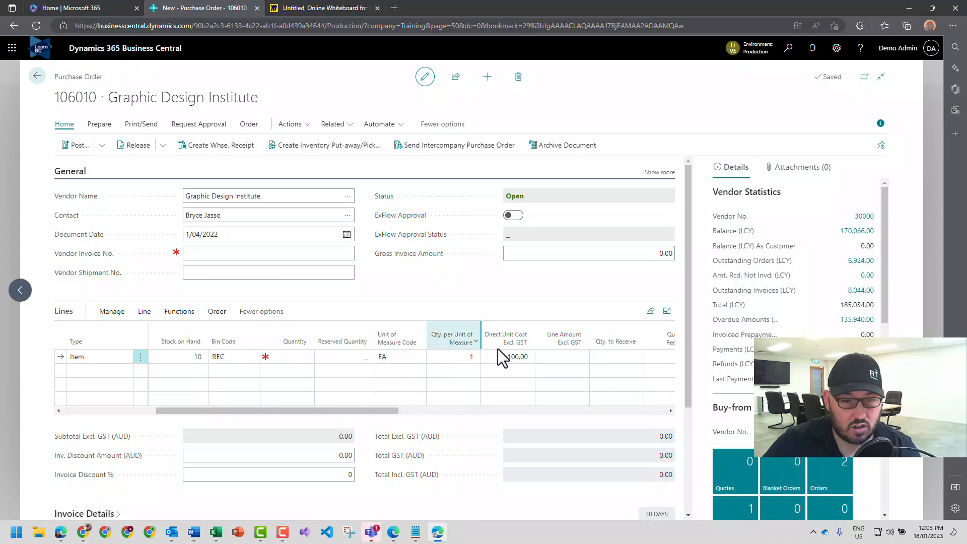
pyautogui.click(278, 359)
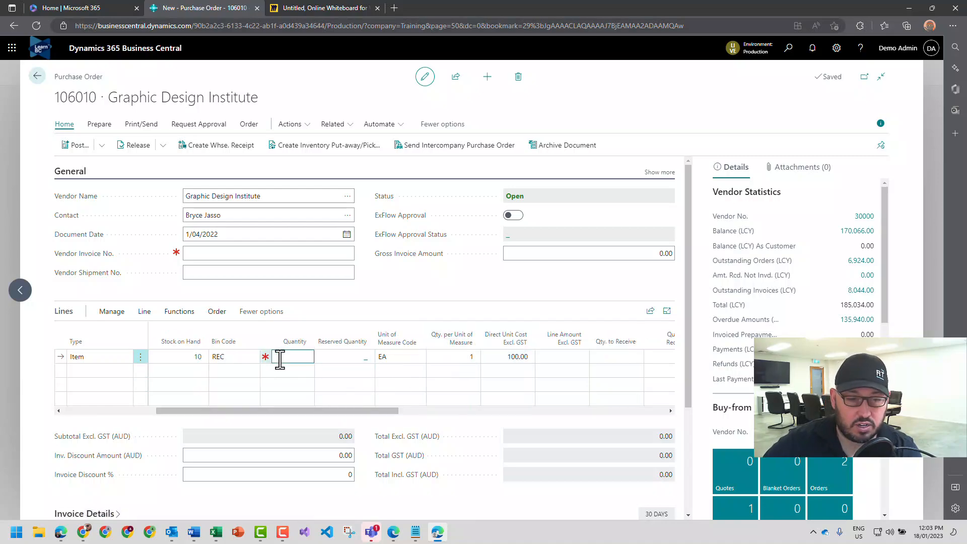
pyautogui.write('5')
pyautogui.click(323, 294)
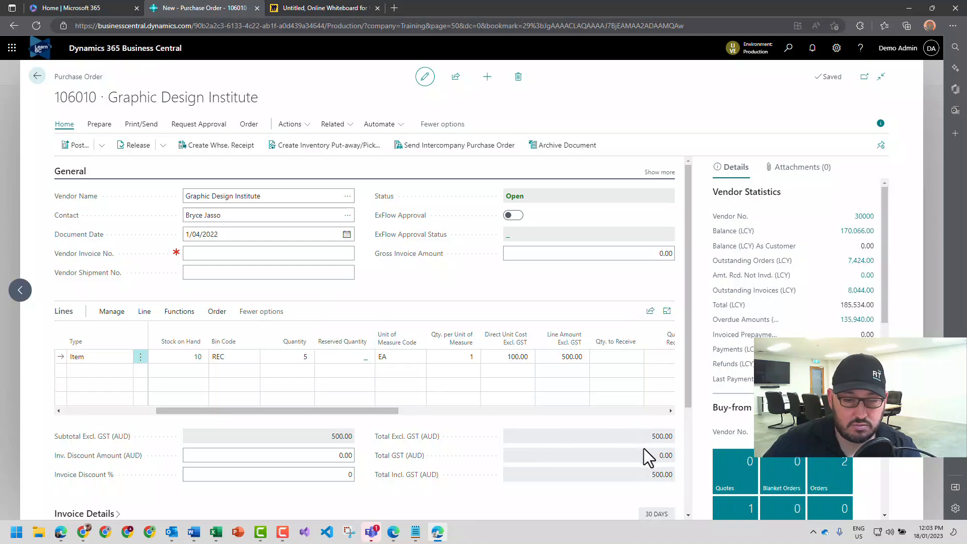
pyautogui.hscroll(-5, 201, 385)
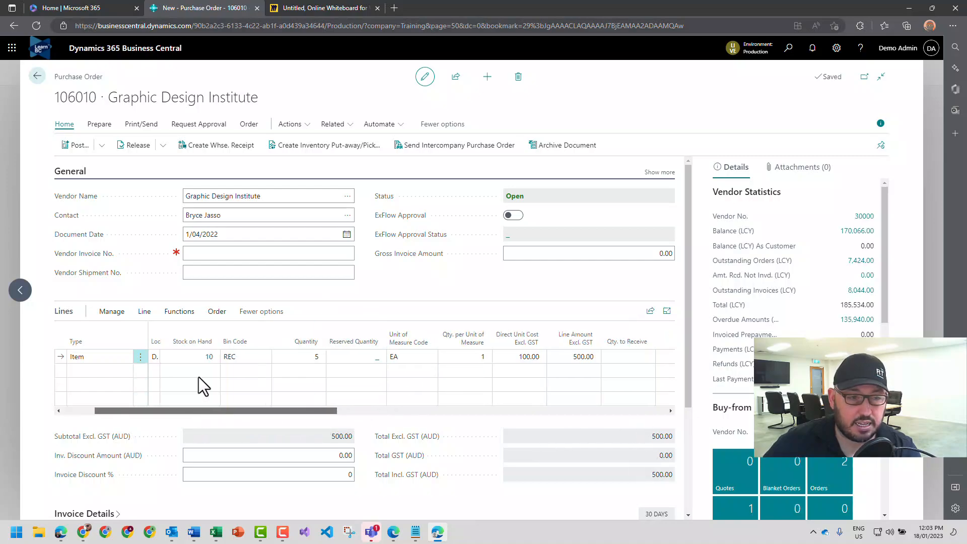
# - Set the order's vendor invoice number to VI192837 and its vendor shipment number to SH3I234
pyautogui.click(221, 253)
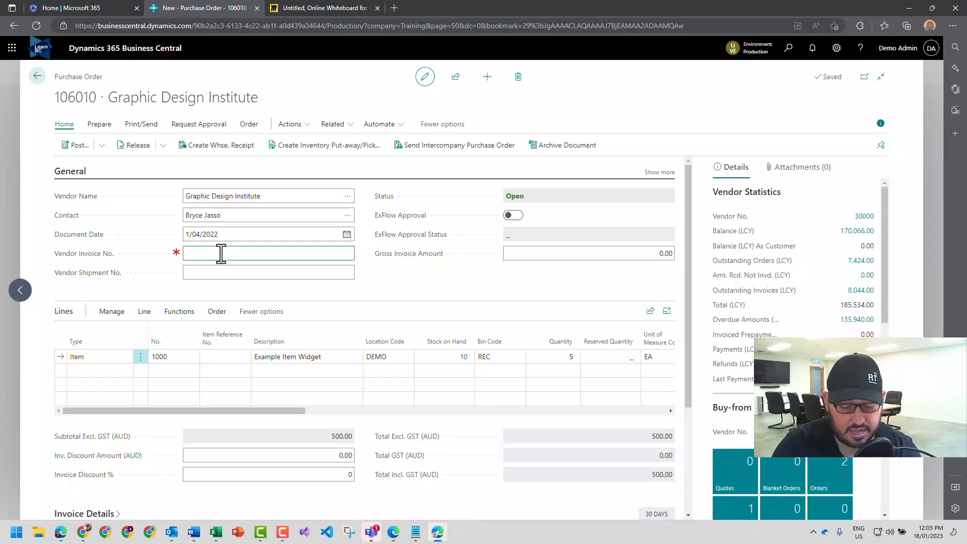
pyautogui.write('VI192837')
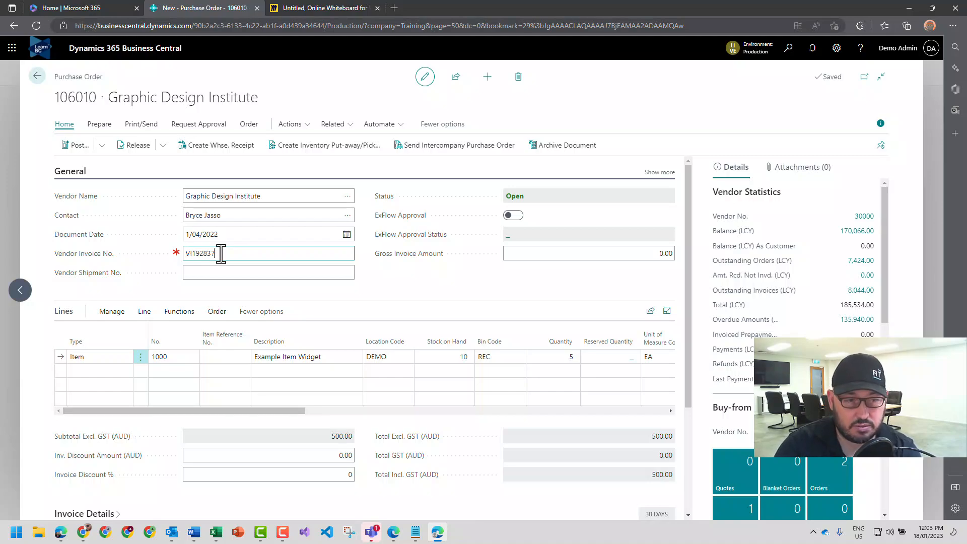
pyautogui.press('Tab')
pyautogui.write('SH3i')
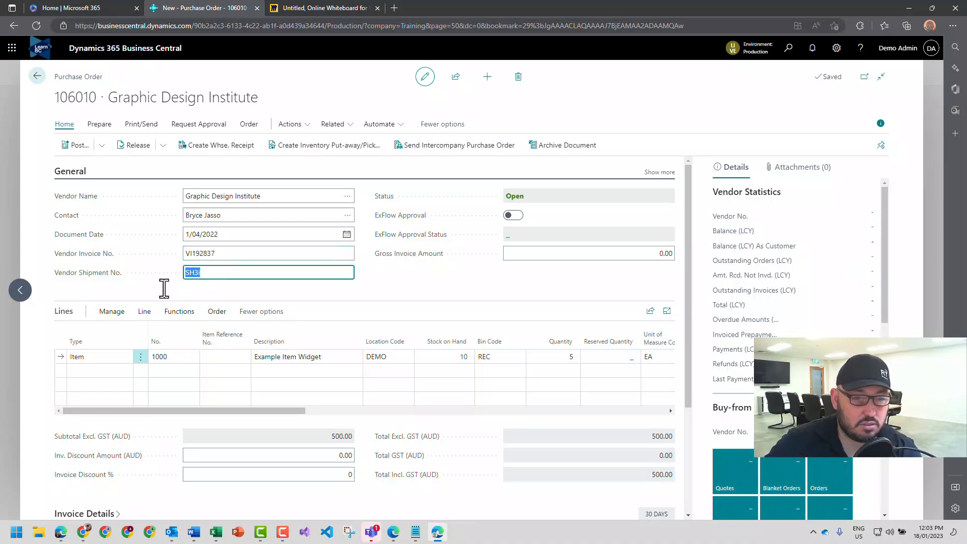
pyautogui.write('234')
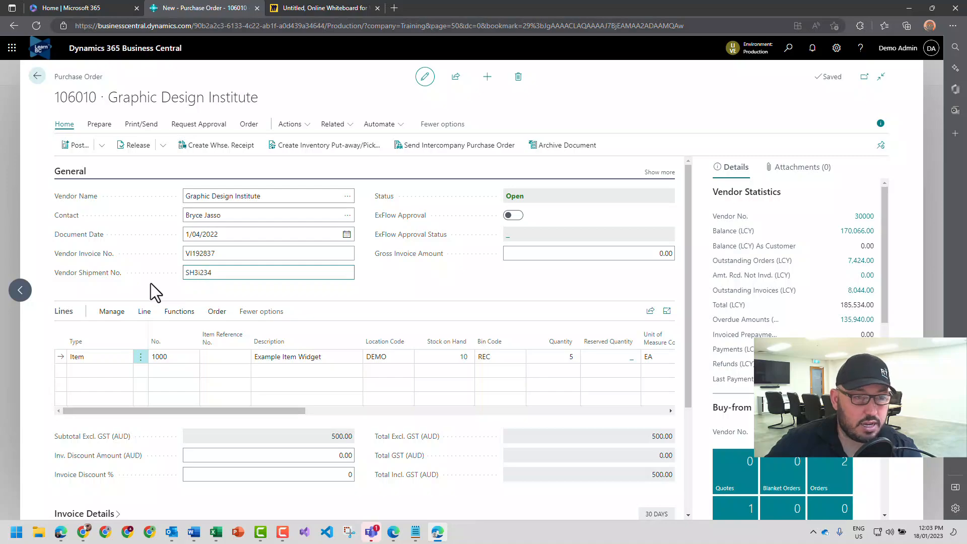
pyautogui.click(151, 283)
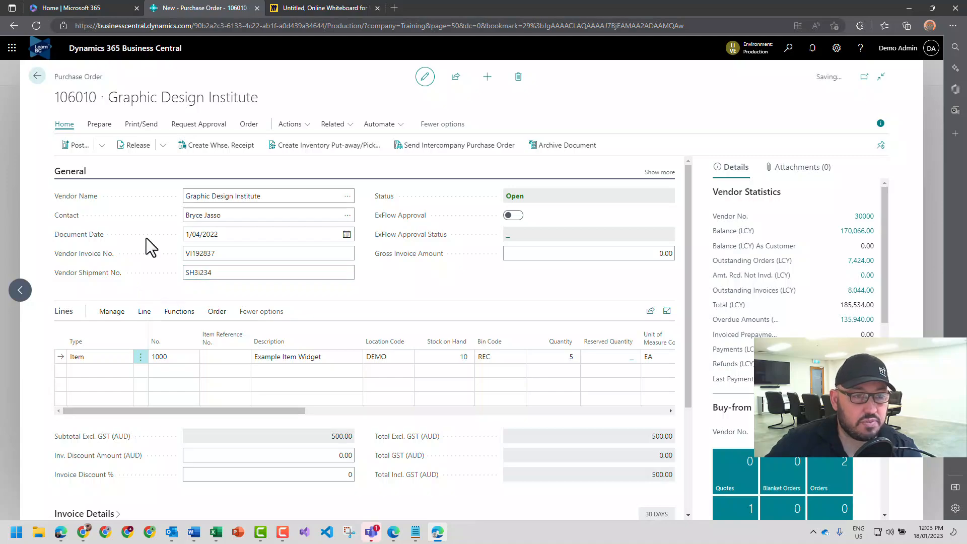
# - Release the purchase order and post a warehouse receipt created from it
pyautogui.click(138, 148)
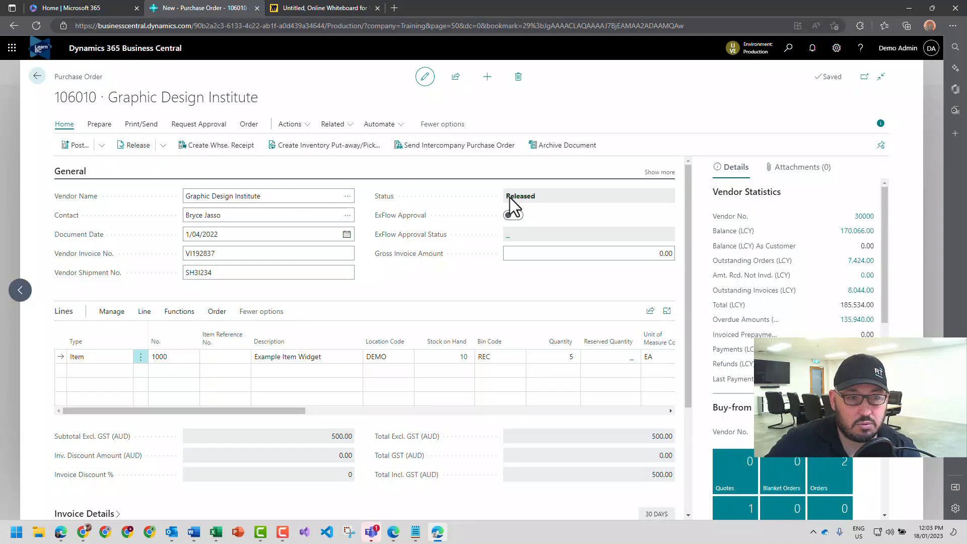
pyautogui.click(206, 147)
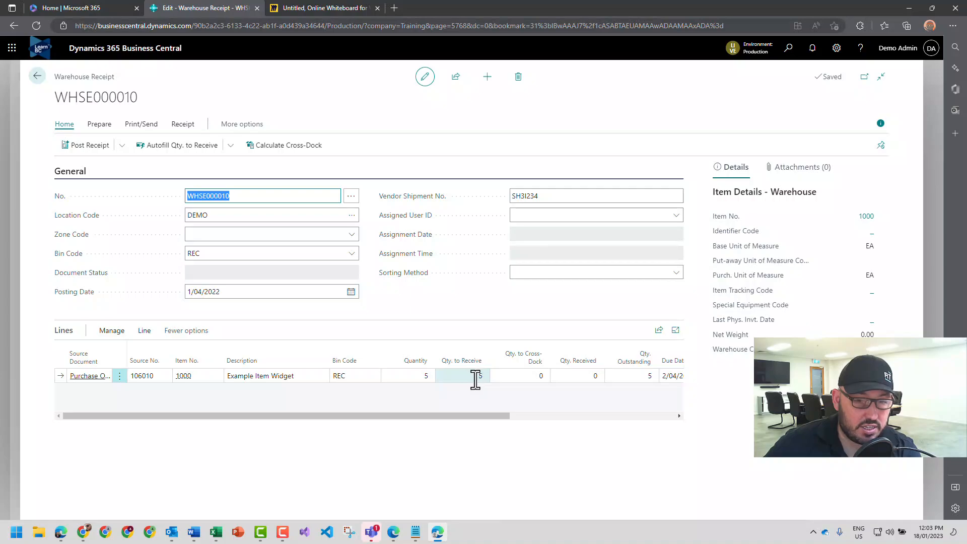
pyautogui.click(89, 146)
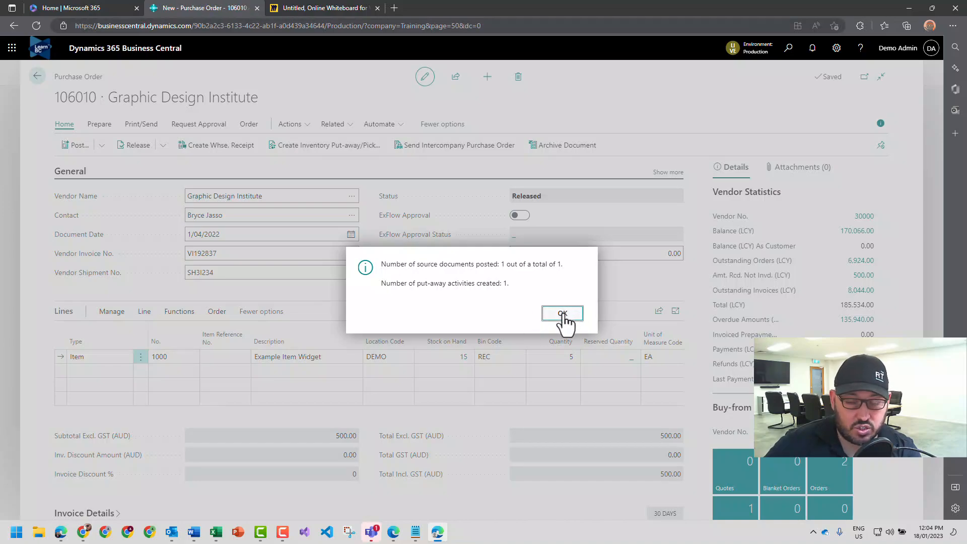
# - Post the released purchase order with the Receive and Invoice option, without opening the posted invoice
pyautogui.click(563, 315)
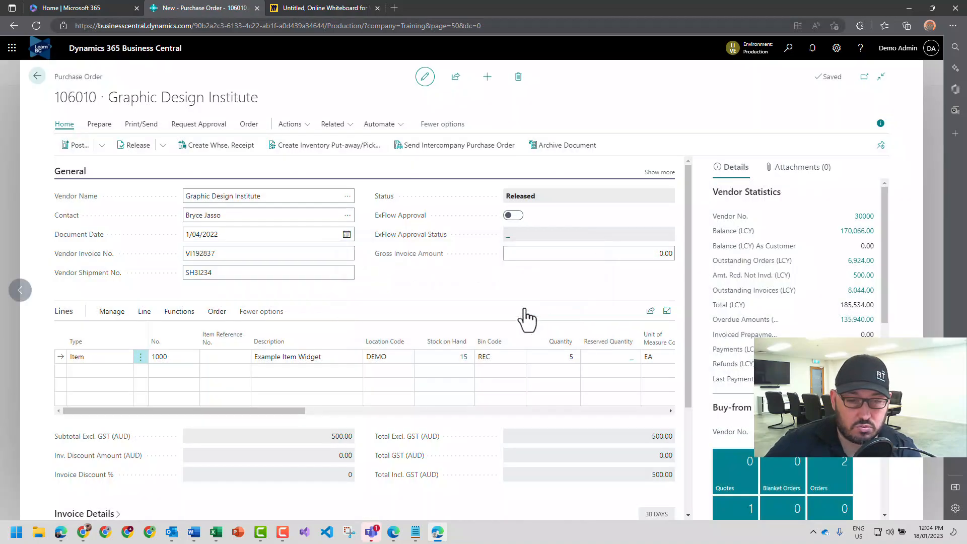
pyautogui.click(78, 145)
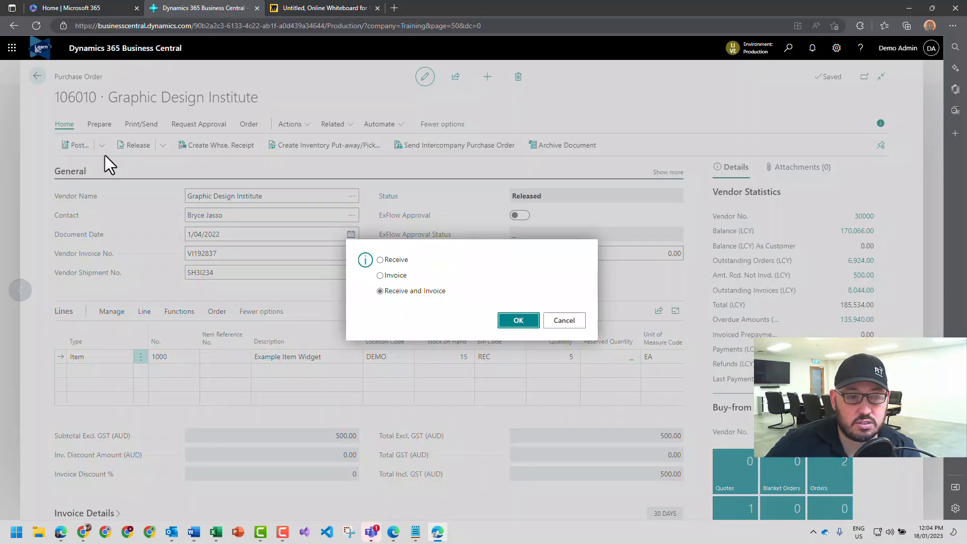
pyautogui.click(519, 321)
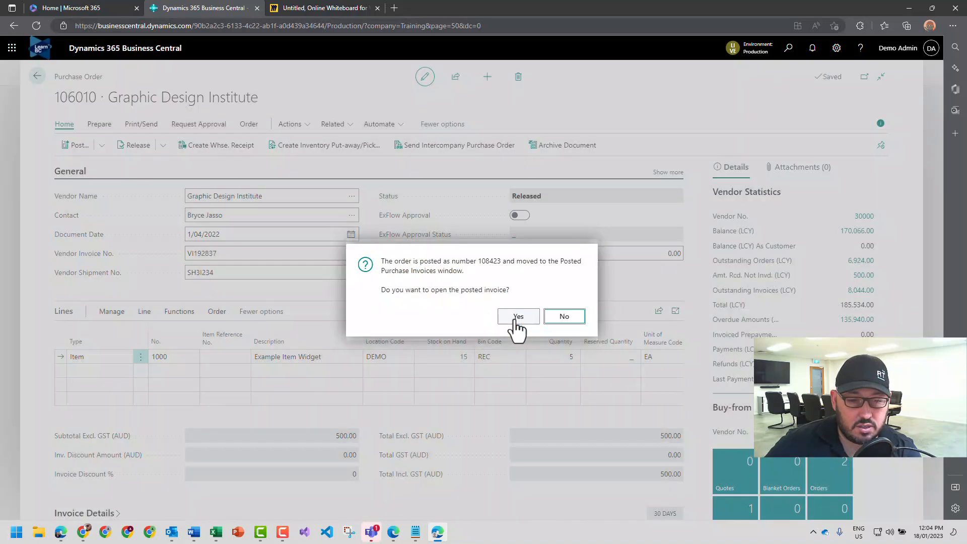
pyautogui.click(563, 318)
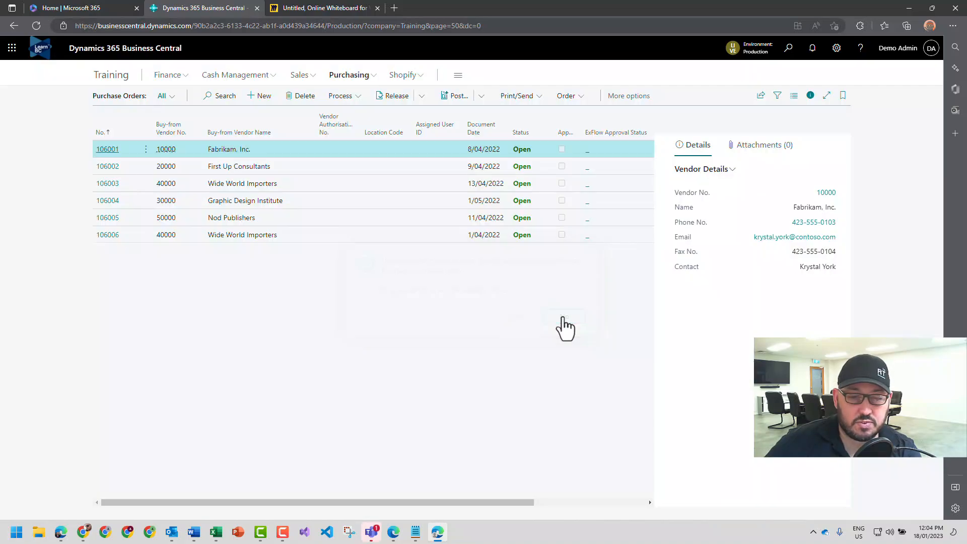
# - Search for "post warehouse receipt", view the Posted Warehouse Receipts list, and return to the purchase orders
pyautogui.click(790, 49)
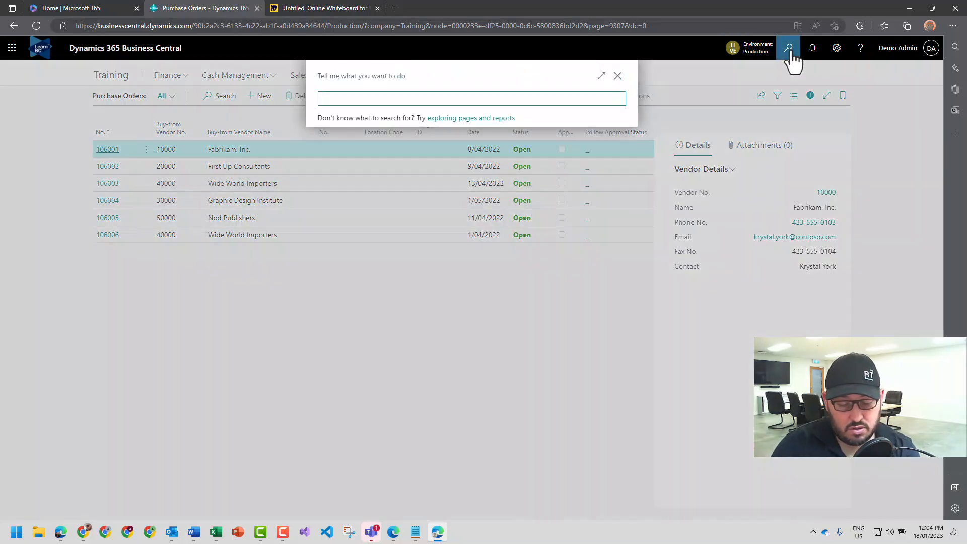
pyautogui.write('pos')
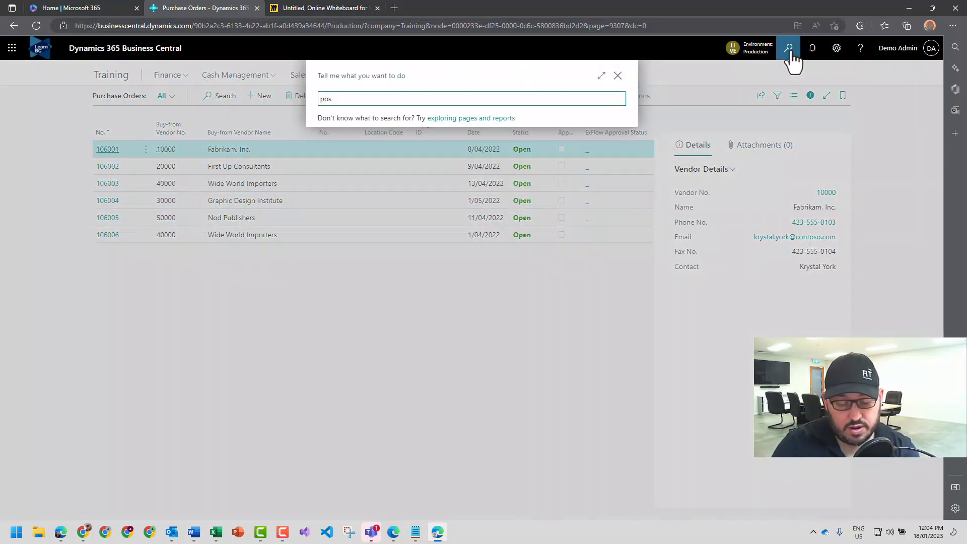
pyautogui.write('t warehouse receipt')
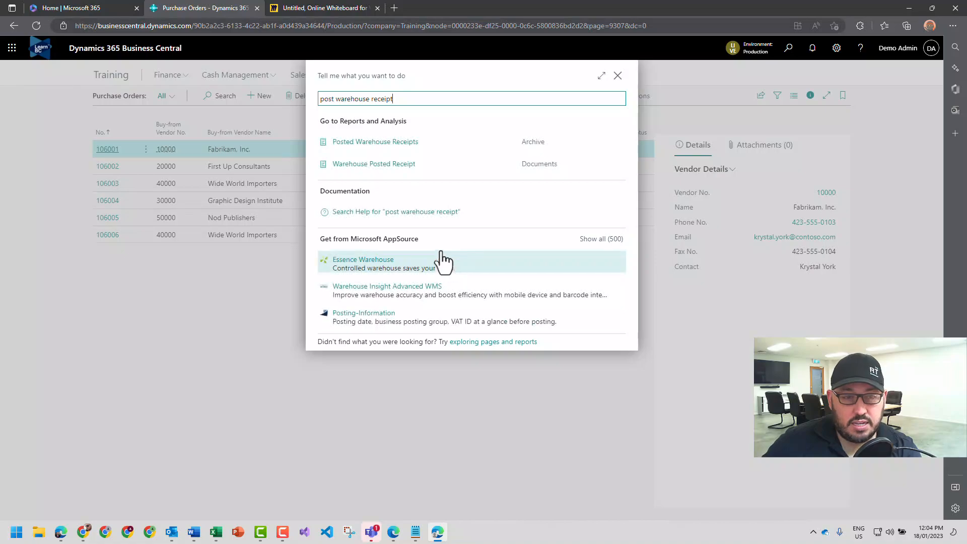
pyautogui.click(371, 145)
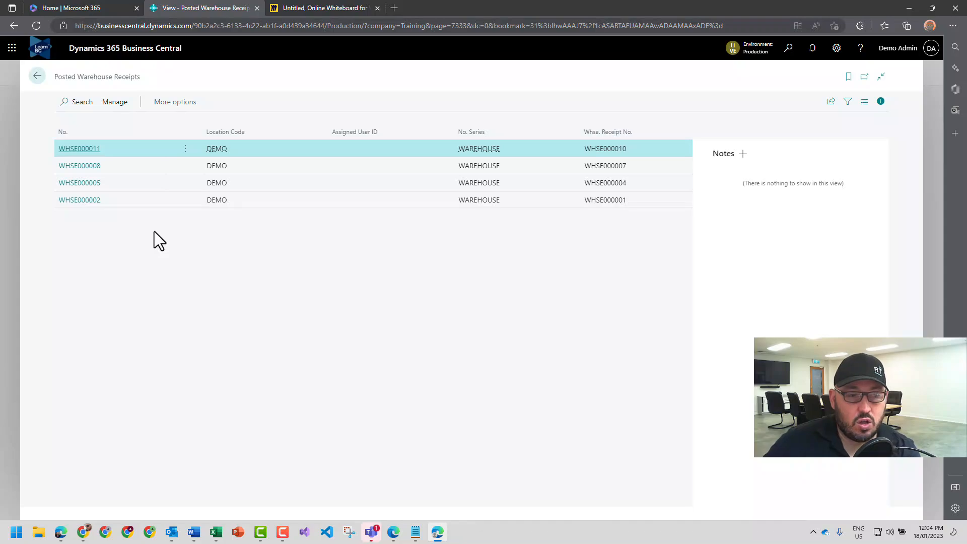
pyautogui.press('Escape')
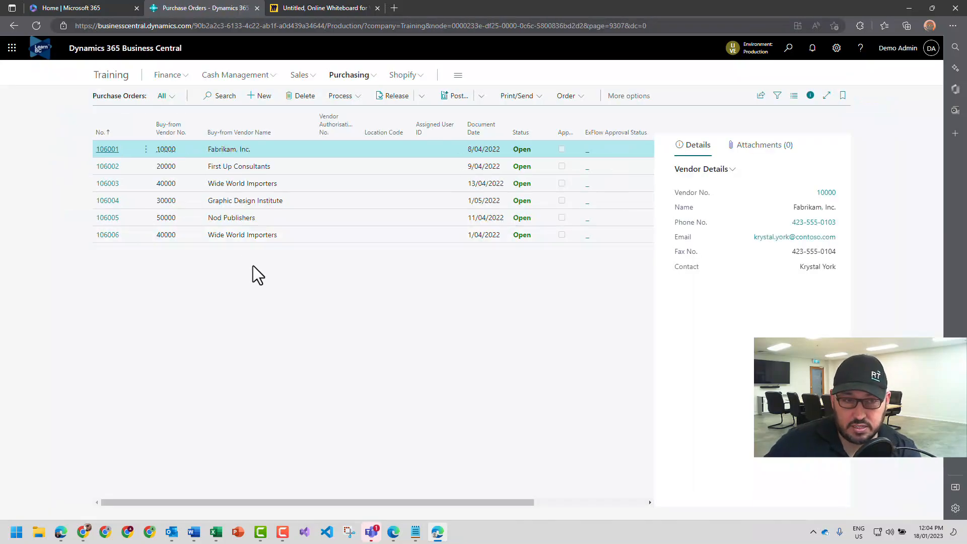
# - Create a new purchase invoice for the vendor Fabrikam, Inc
pyautogui.click(367, 76)
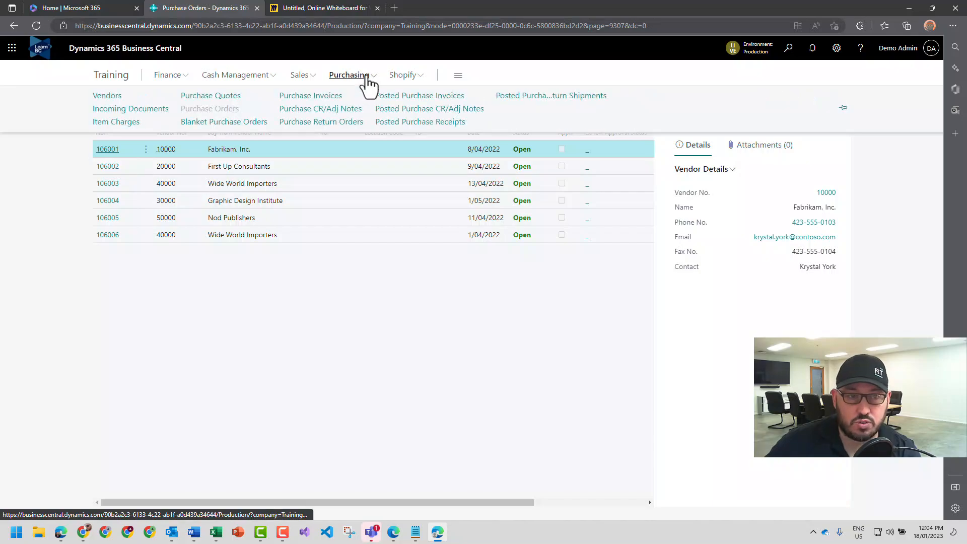
pyautogui.click(313, 95)
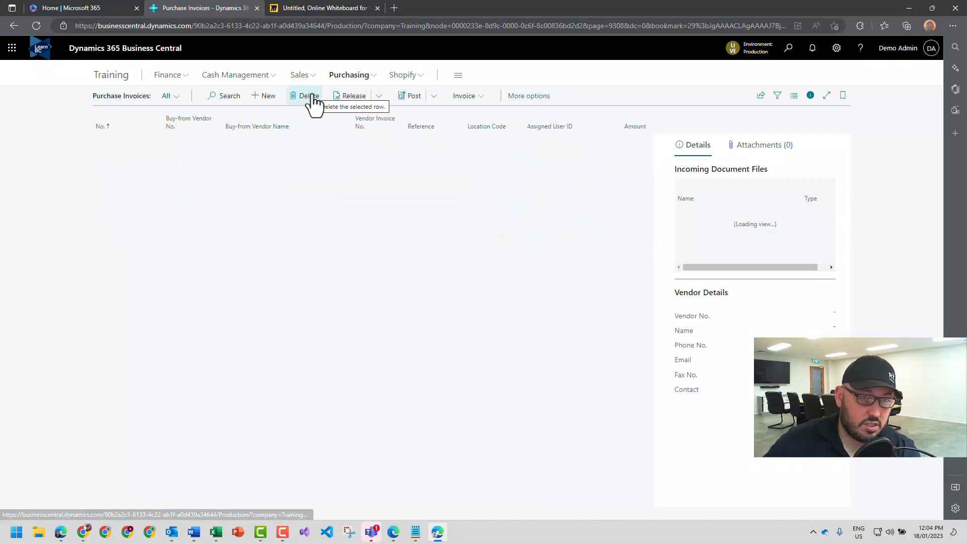
pyautogui.click(266, 96)
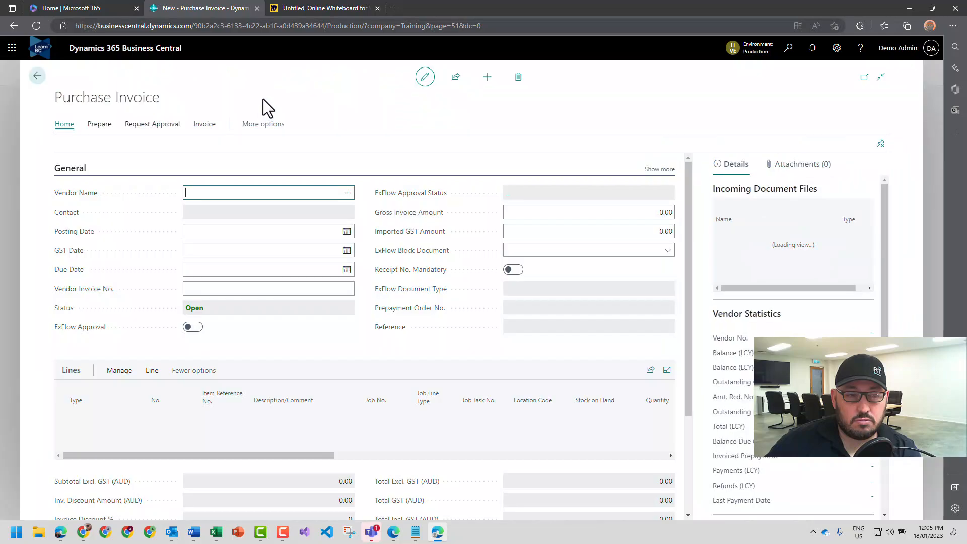
pyautogui.click(348, 196)
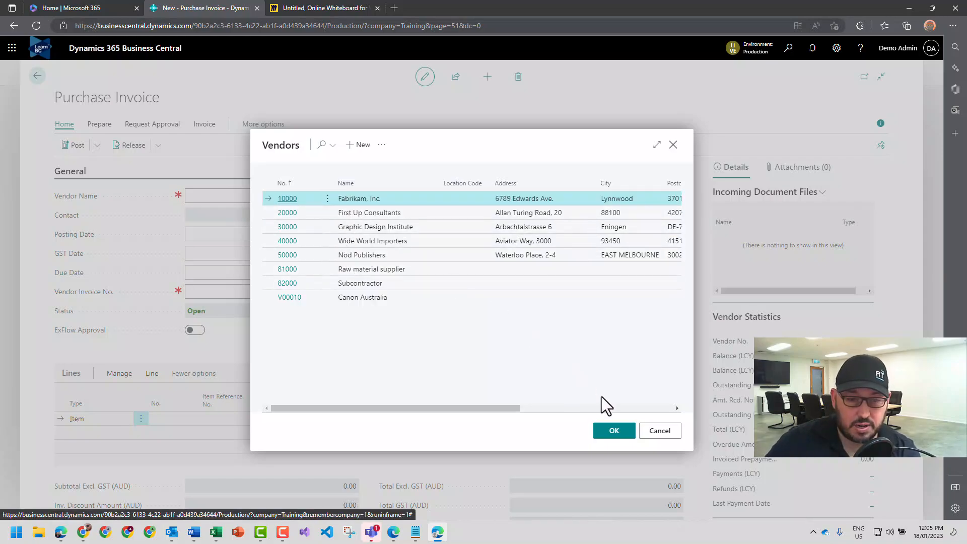
pyautogui.click(615, 432)
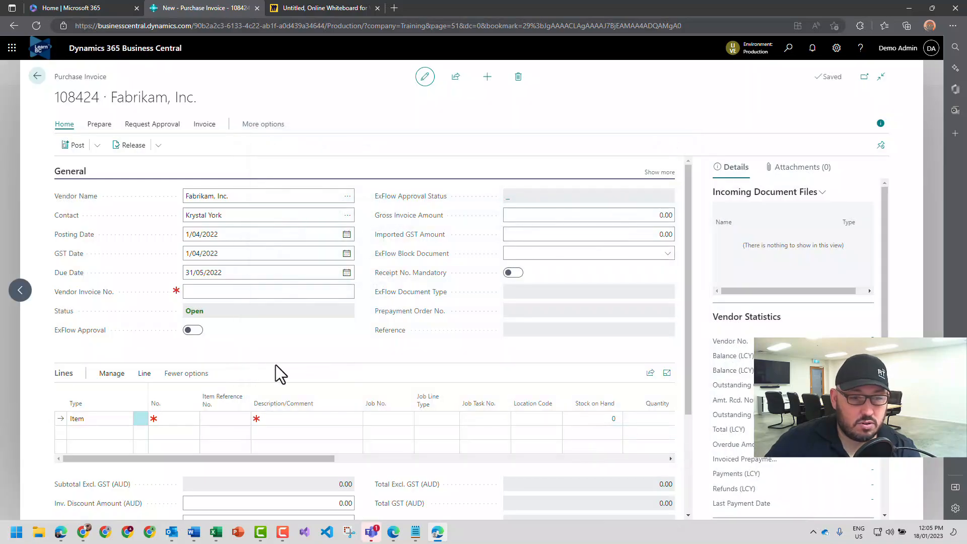
# - Make the first invoice line a Charge (Item) line for P-FREIGHT, Misc. Freight Charge (Purch.)
pyautogui.click(109, 418)
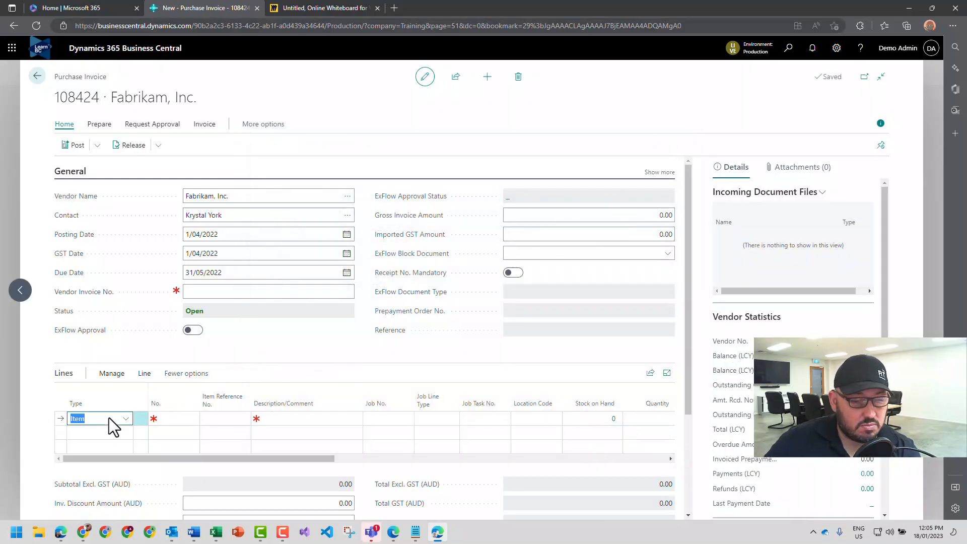
pyautogui.click(126, 419)
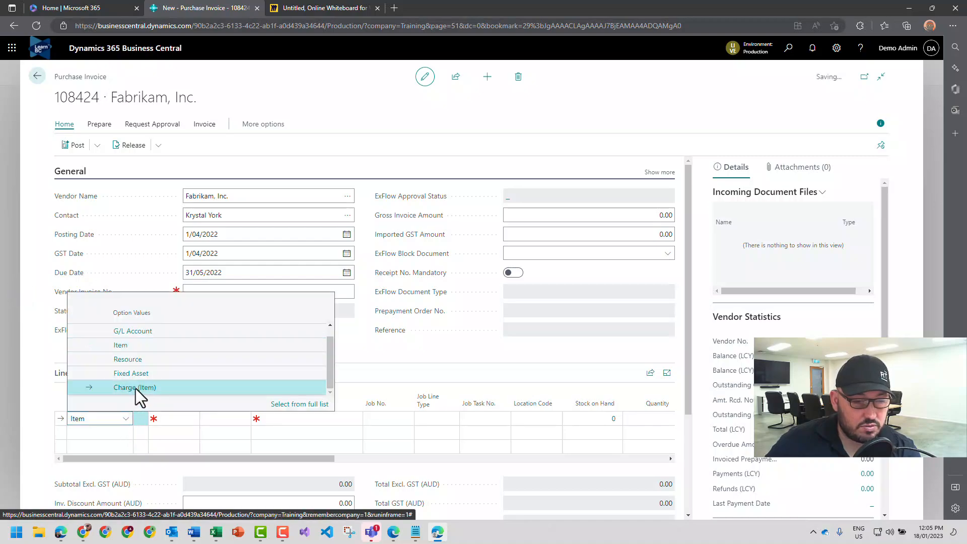
pyautogui.click(136, 388)
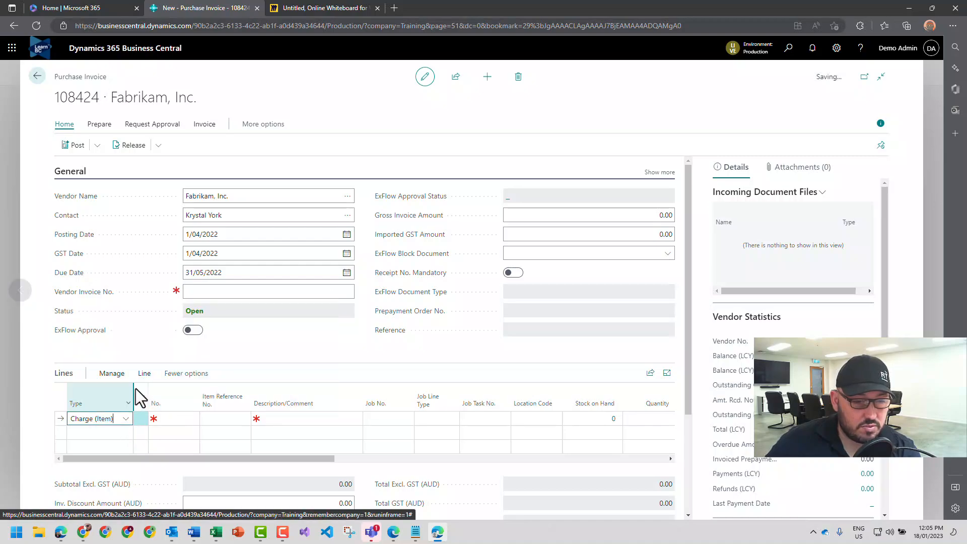
pyautogui.click(177, 420)
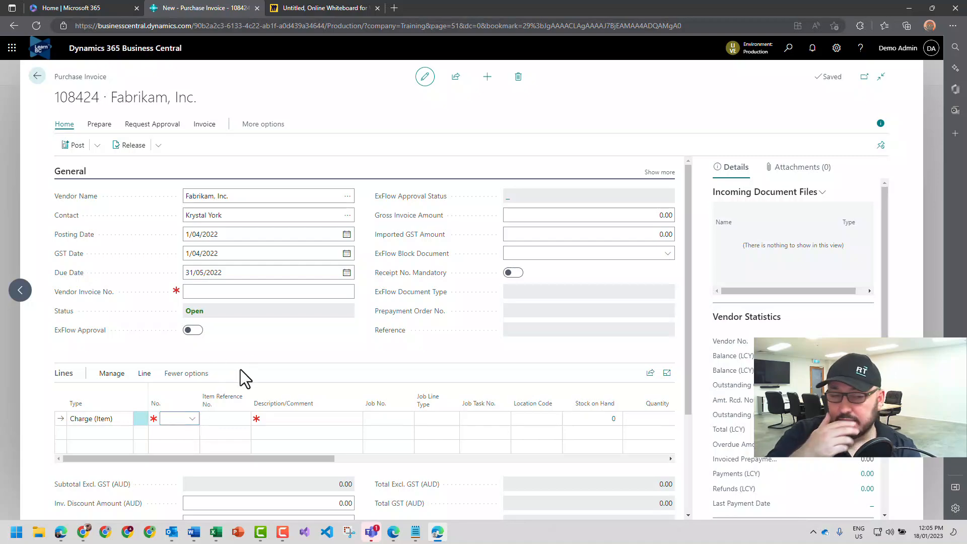
pyautogui.click(193, 420)
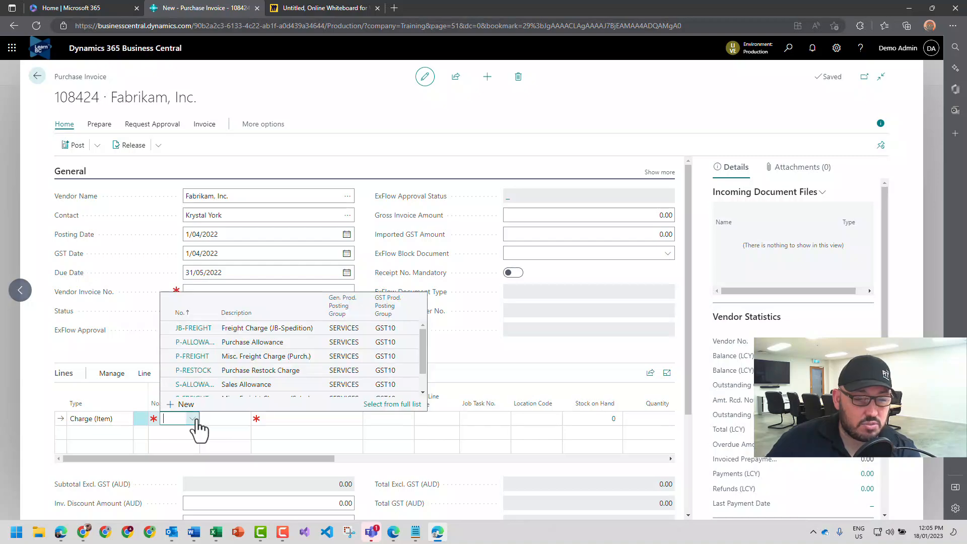
pyautogui.click(195, 359)
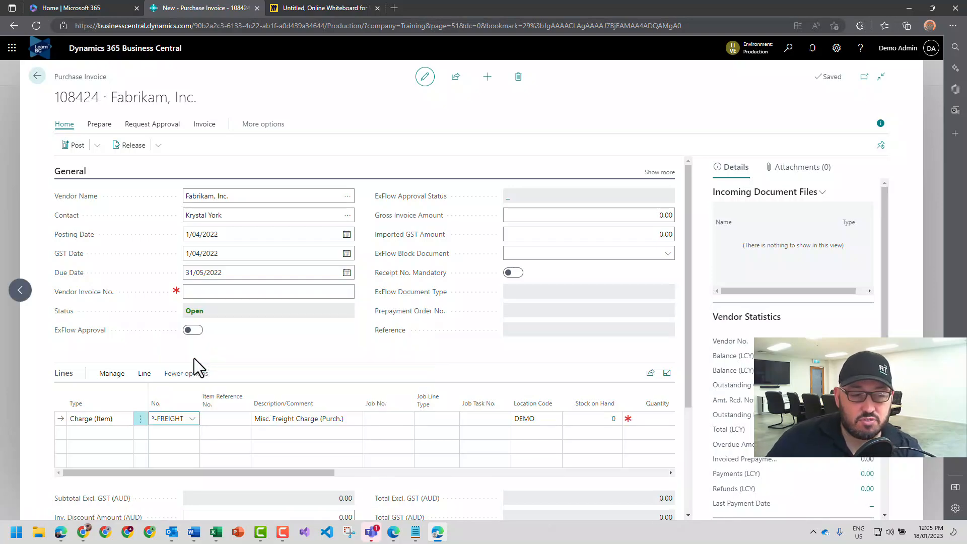
# - Set the freight charge line's quantity to 1 and its direct unit cost excluding GST to 500
pyautogui.click(643, 418)
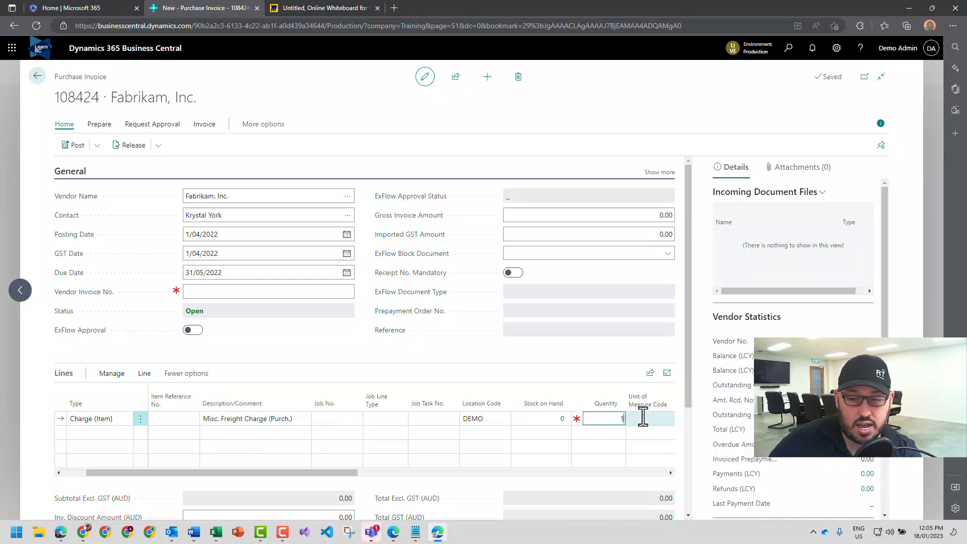
pyautogui.write('1')
pyautogui.press('Return')
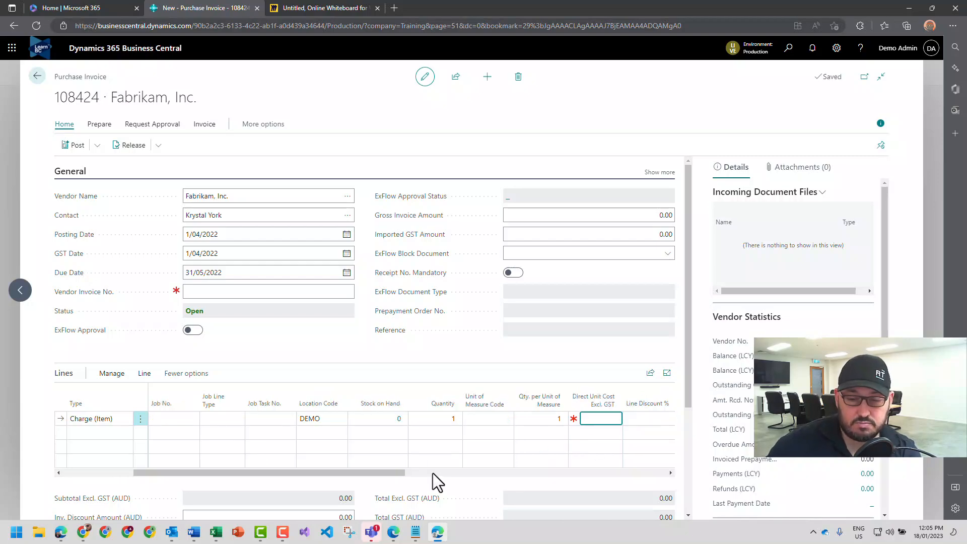
pyautogui.write('500')
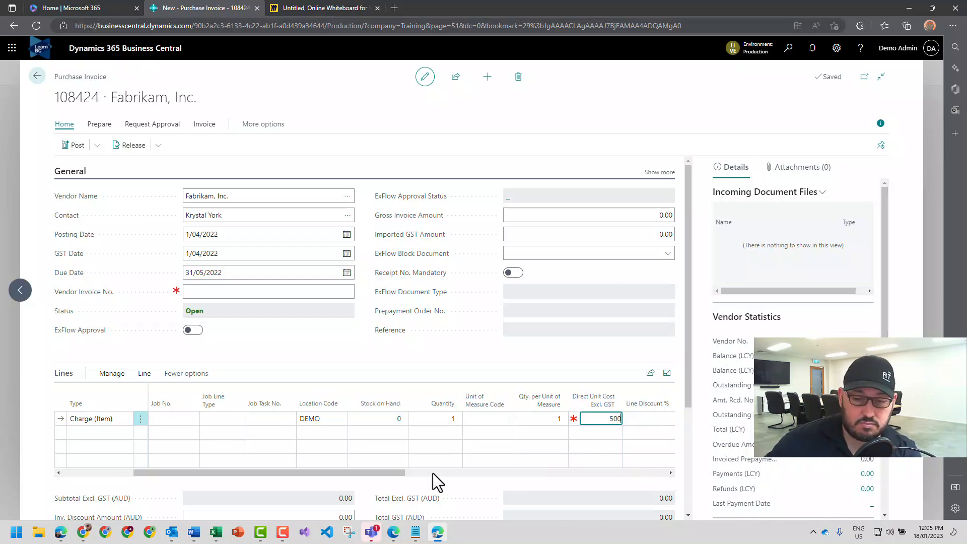
pyautogui.click(433, 348)
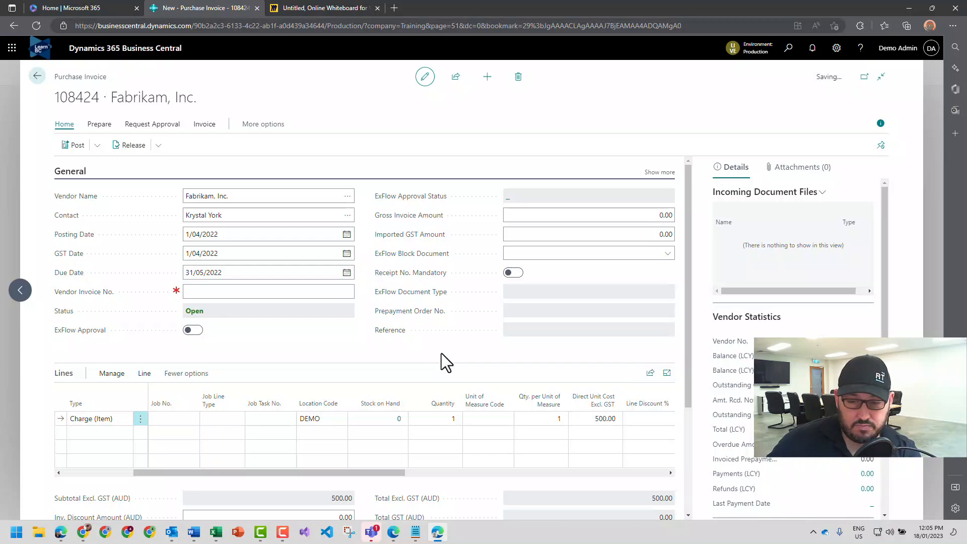
pyautogui.scroll(-1, 441, 353)
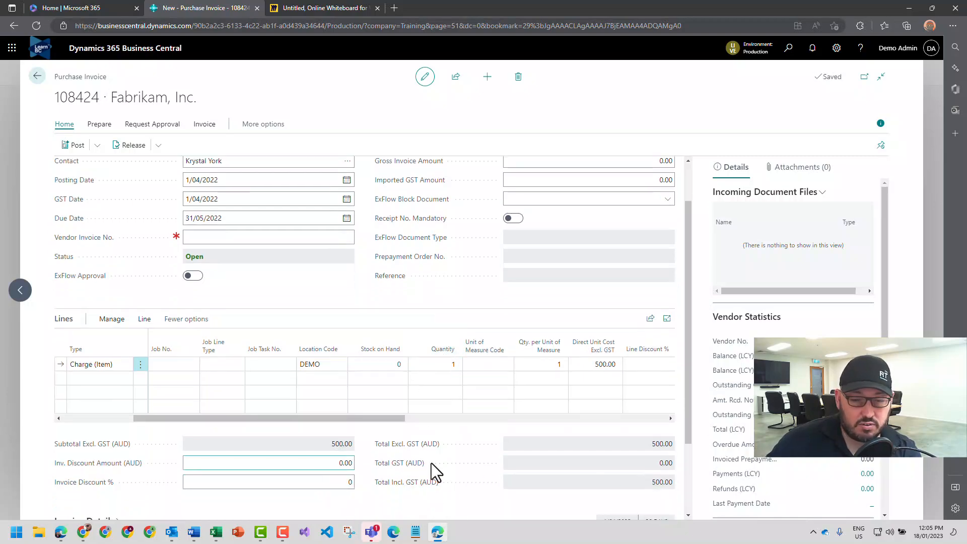
pyautogui.scroll(1, 527, 467)
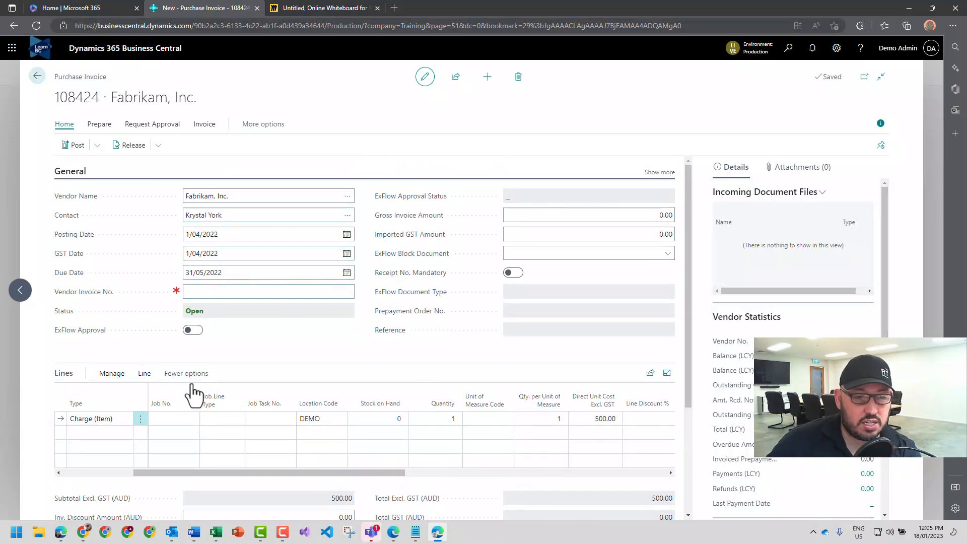
# - Set the purchase invoice's vendor invoice number to VINV394857
pyautogui.moveTo(68, 97); pyautogui.dragTo(203, 98)
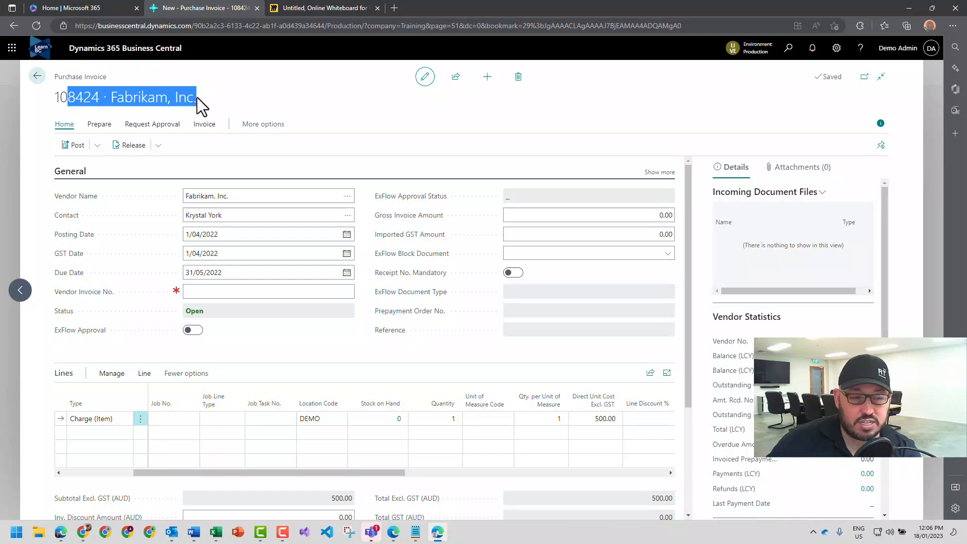
pyautogui.click(174, 337)
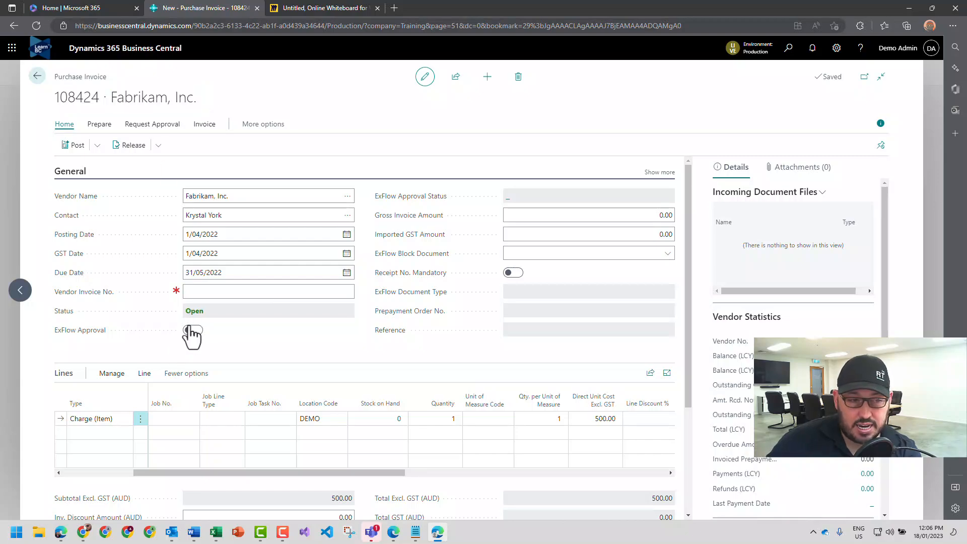
pyautogui.click(198, 290)
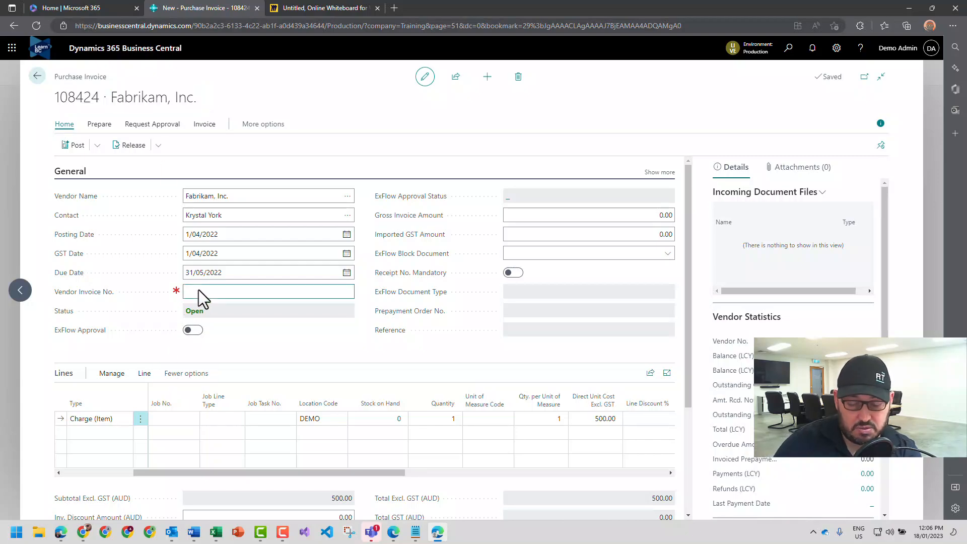
pyautogui.write('VIN')
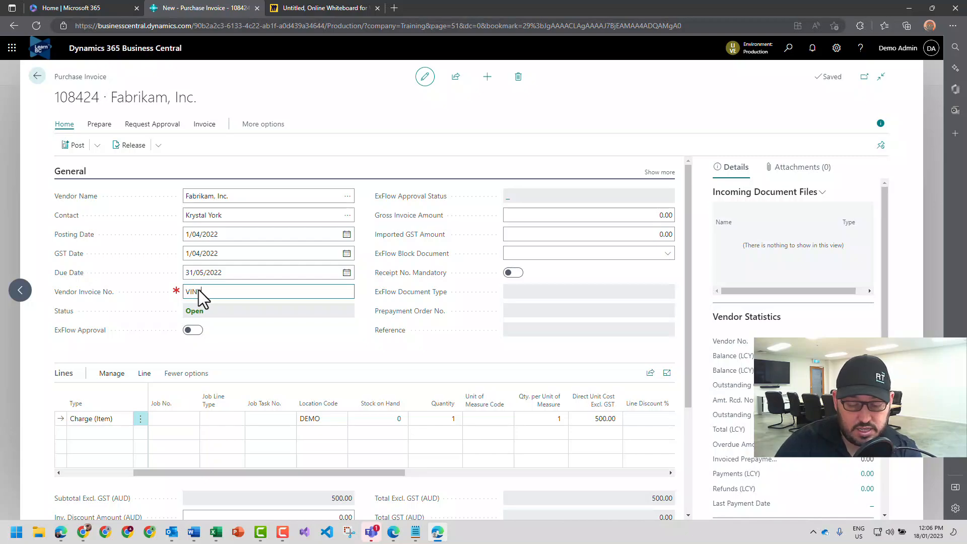
pyautogui.write('V394857')
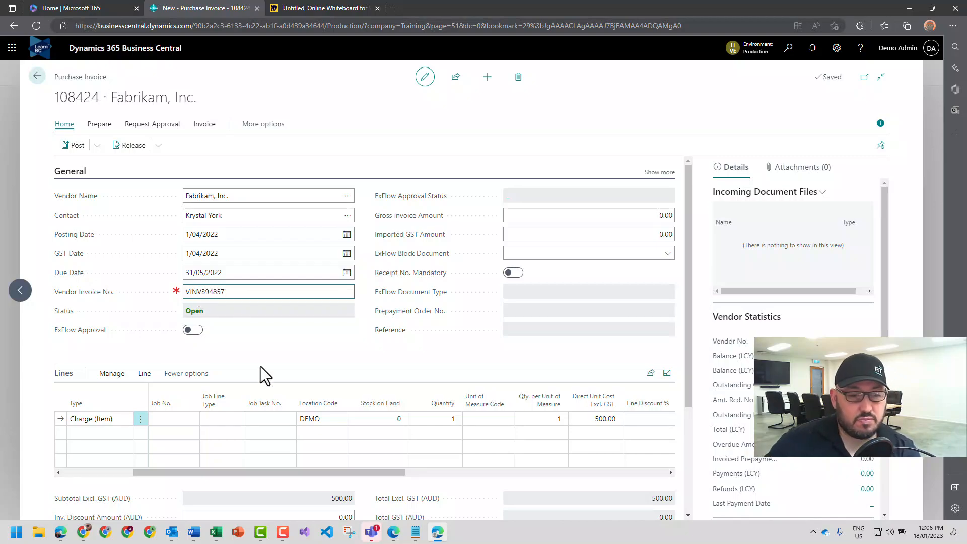
pyautogui.click(279, 352)
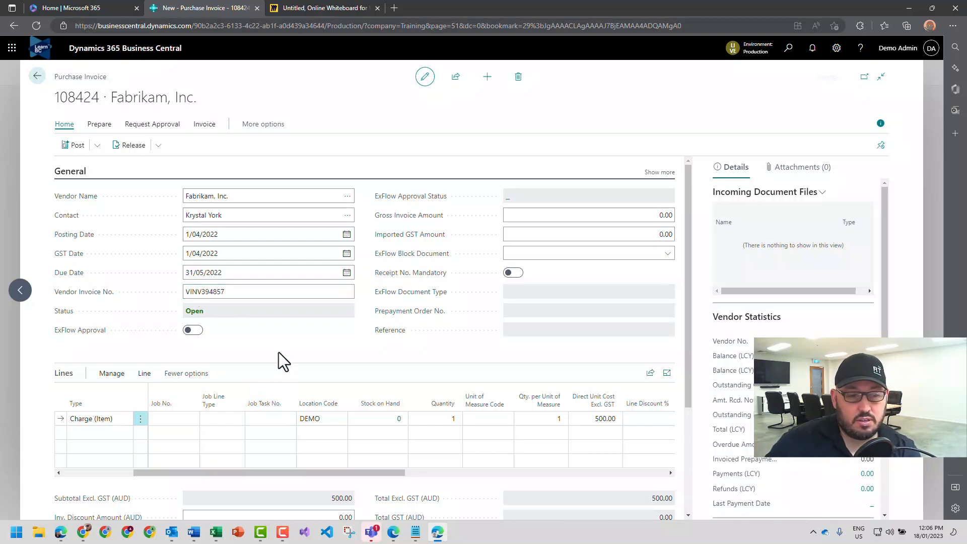
# - Open the Item Charge Assignment for the freight charge line
pyautogui.click(145, 374)
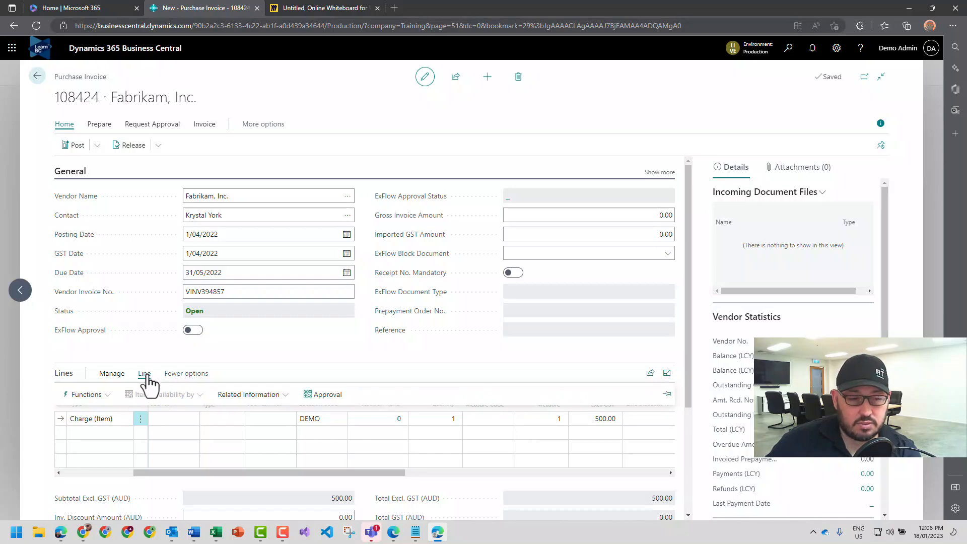
pyautogui.click(264, 399)
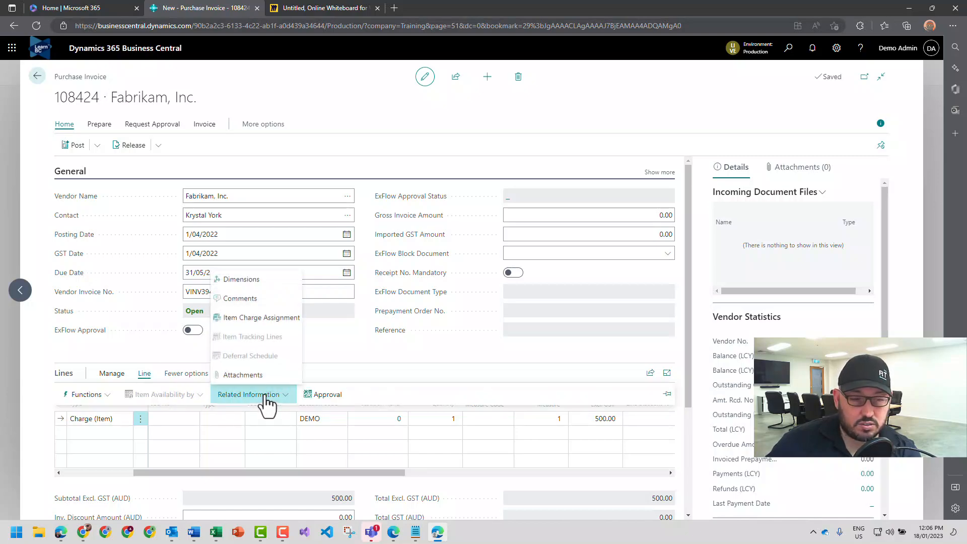
pyautogui.click(261, 318)
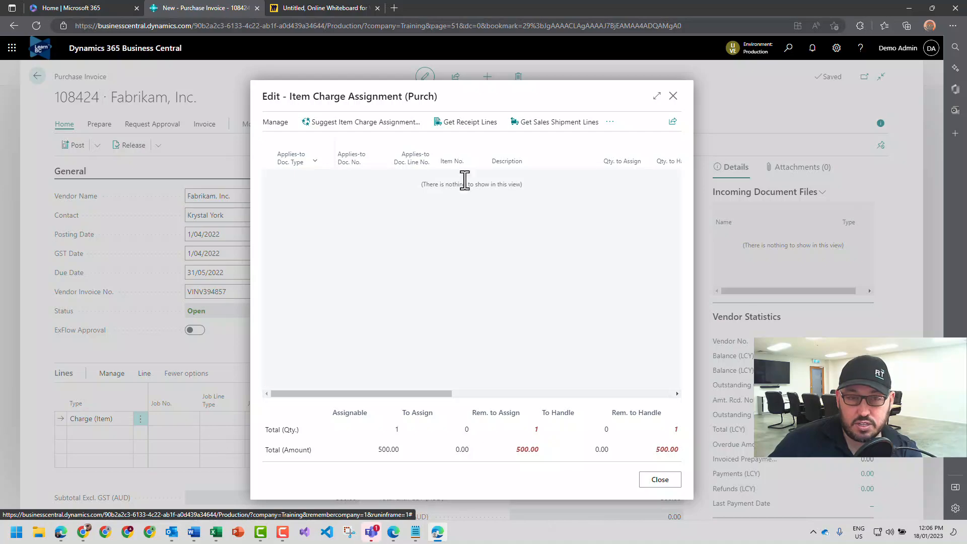
# - Get the purchase receipt lines for the charge assignment and filter them to item No. 1000
pyautogui.click(470, 125)
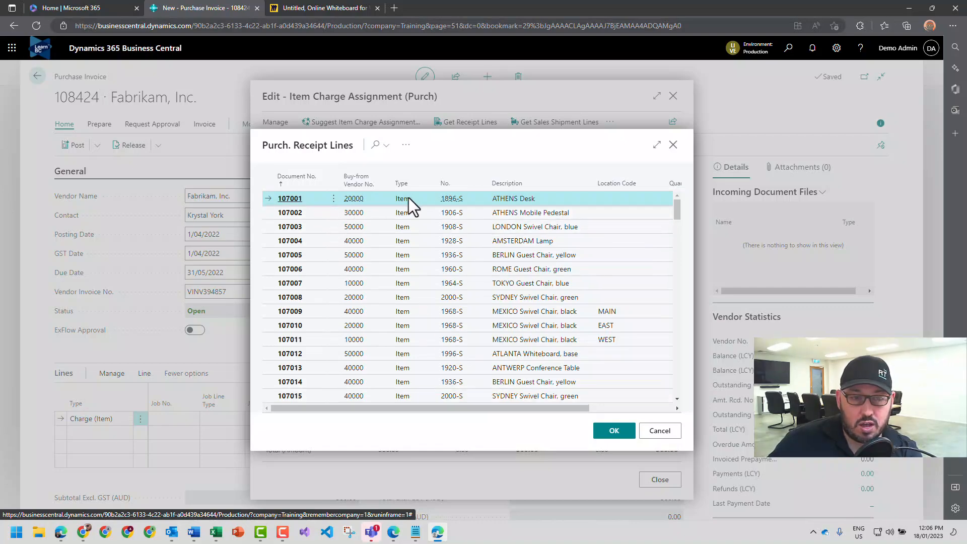
pyautogui.click(483, 185)
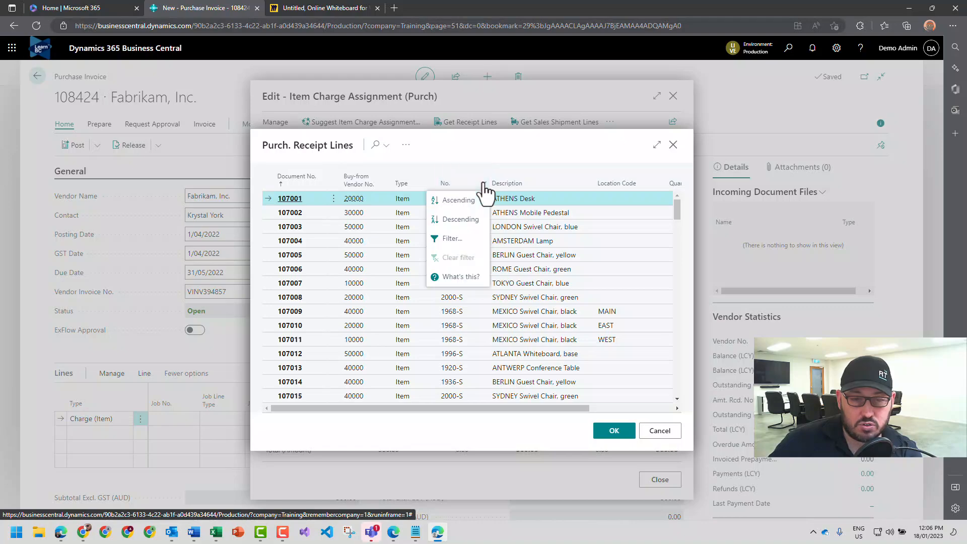
pyautogui.click(452, 239)
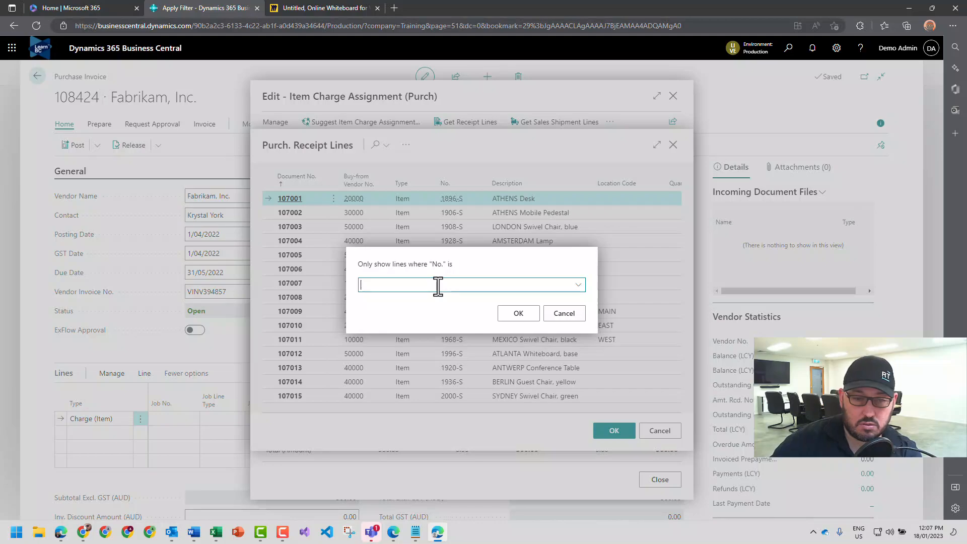
pyautogui.click(579, 286)
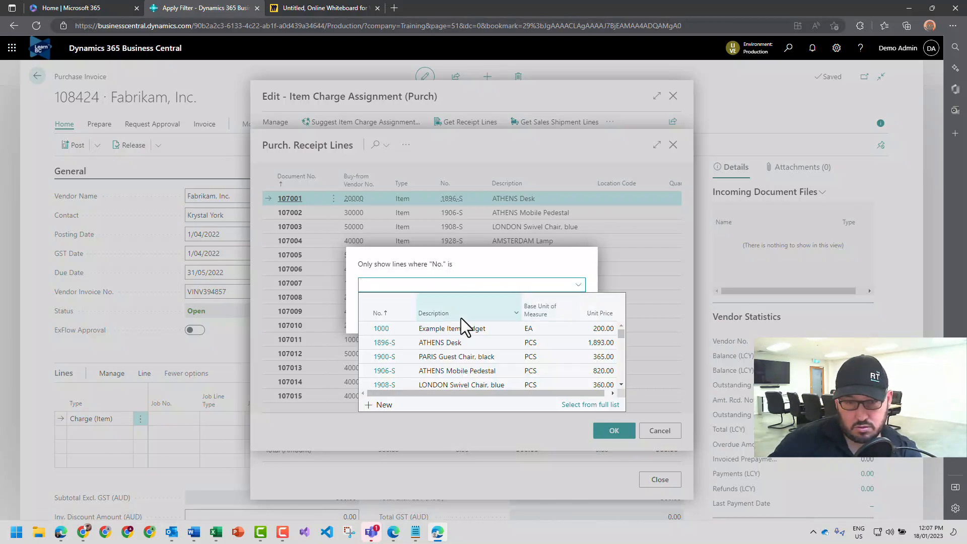
pyautogui.click(383, 328)
pyautogui.click(514, 315)
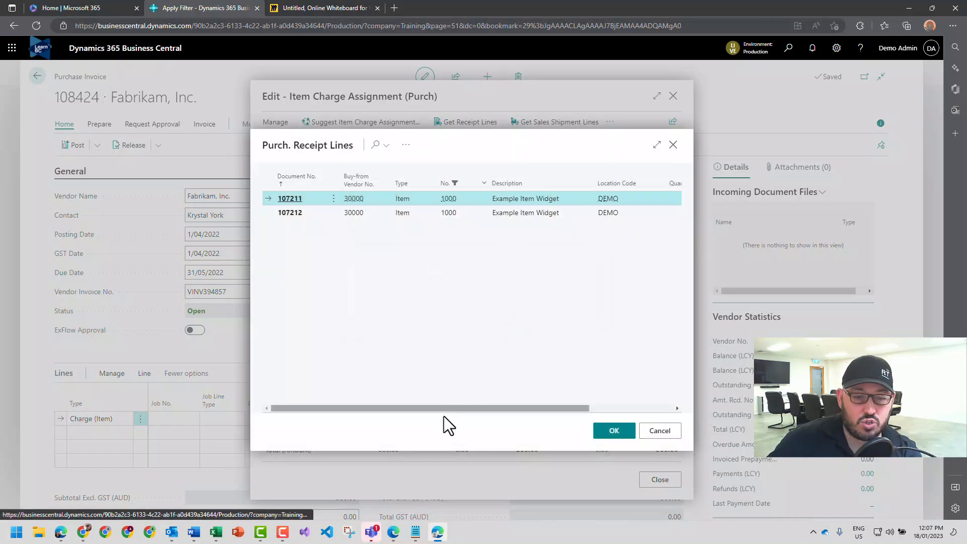
# - Add both Example Item Widget receipt lines to the freight charge assignment
pyautogui.moveTo(450, 409); pyautogui.dragTo(630, 412)
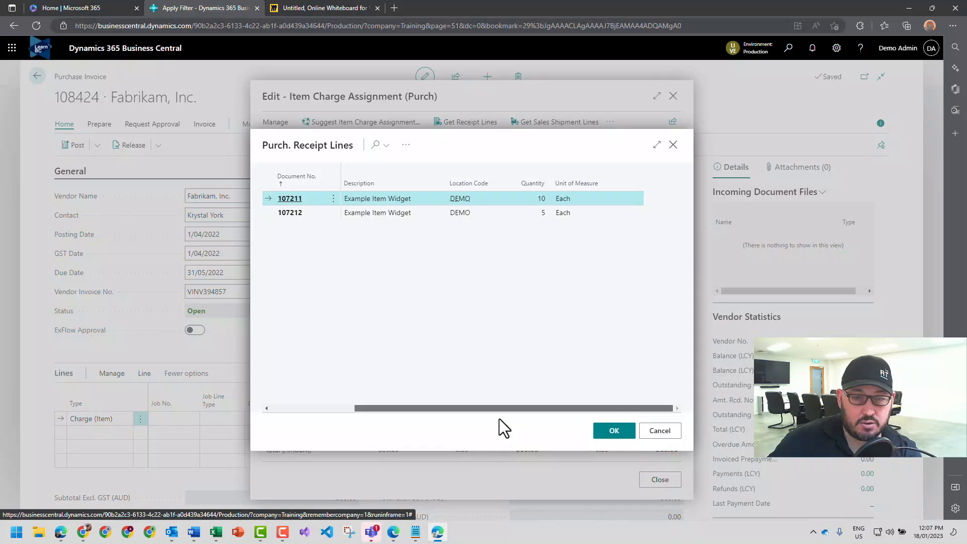
pyautogui.moveTo(500, 411); pyautogui.dragTo(351, 412)
pyautogui.keyDown('shift'); pyautogui.click(474, 214); pyautogui.keyUp('shift')
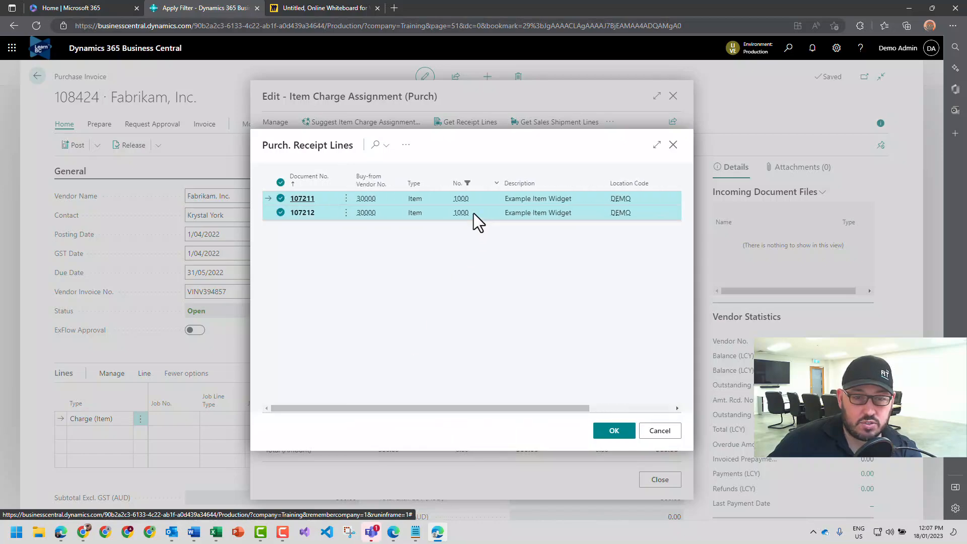
pyautogui.click(614, 432)
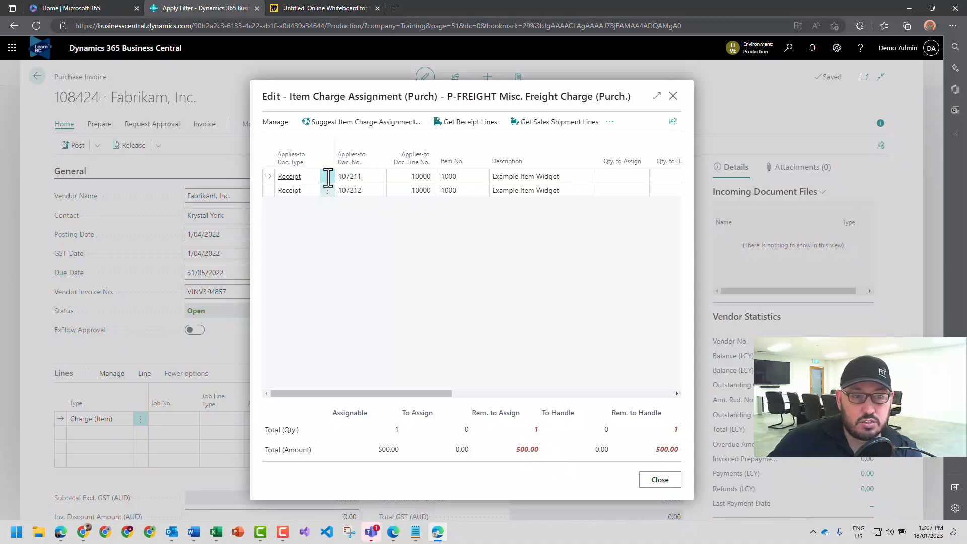
# - Distribute the freight charge across the two receipt lines By Amount, check the amounts to assign, and close the assignment
pyautogui.click(349, 132)
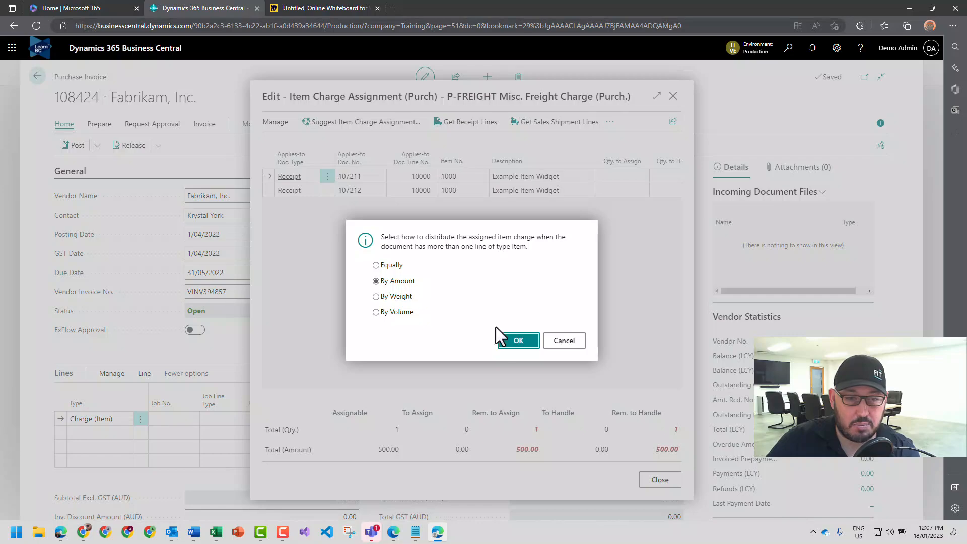
pyautogui.click(519, 341)
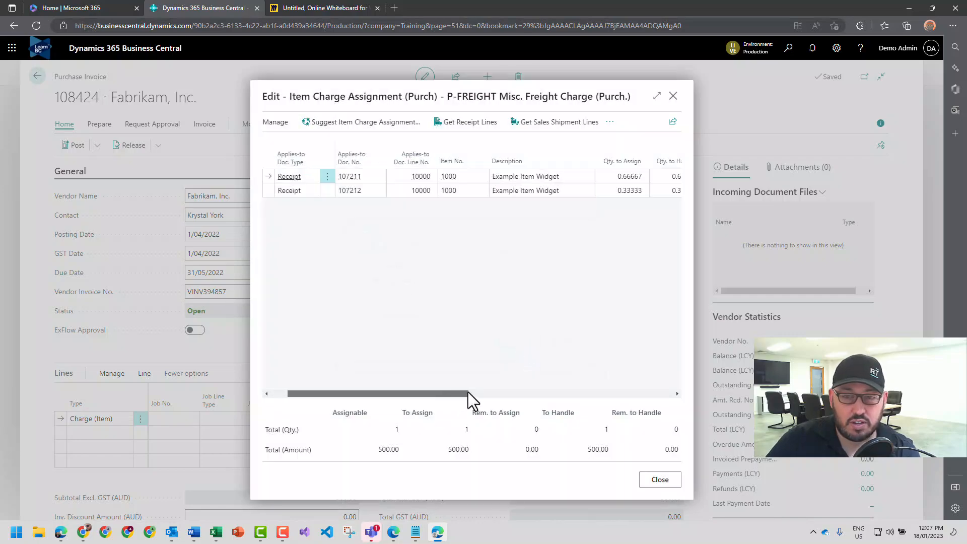
pyautogui.moveTo(468, 392); pyautogui.dragTo(548, 394)
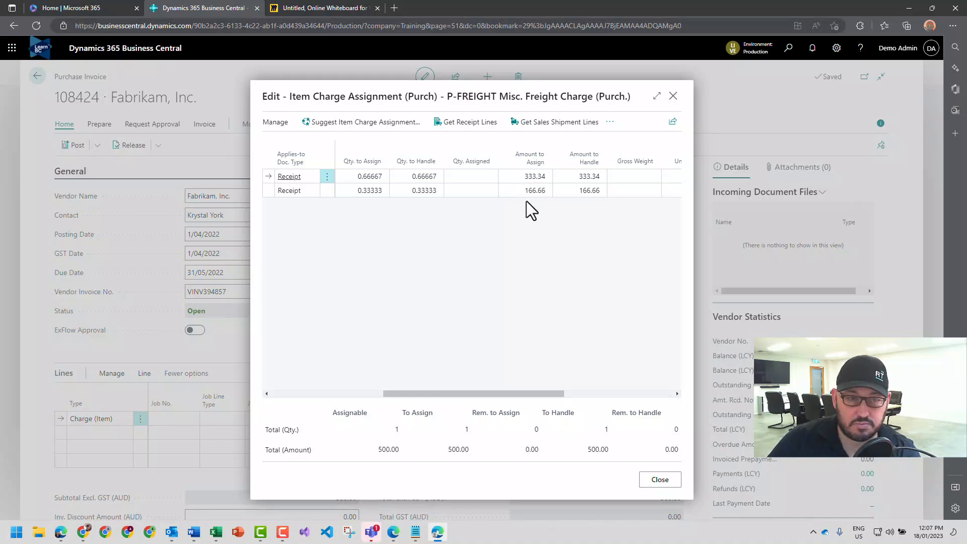
pyautogui.click(664, 481)
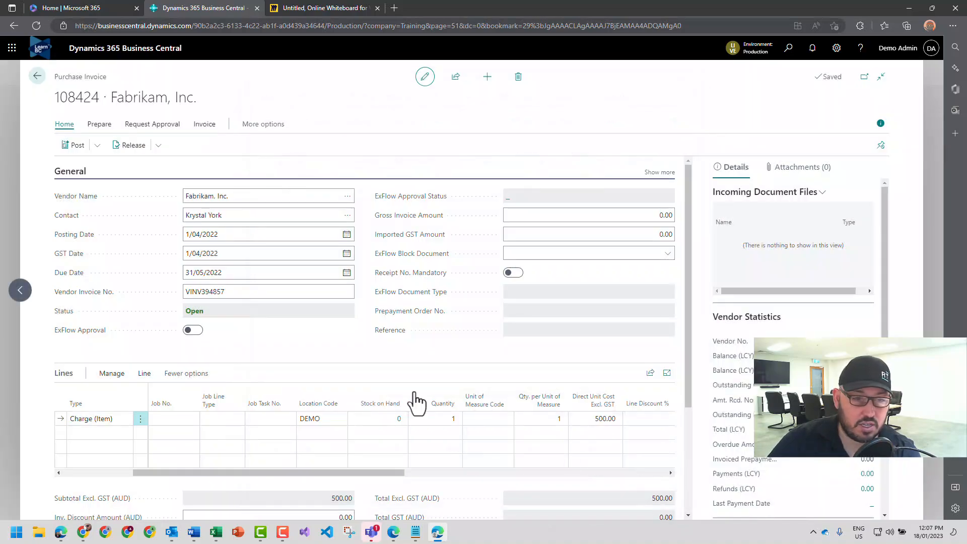
# - Post the Fabrikam, Inc. freight purchase invoice without opening the posted document
pyautogui.click(75, 147)
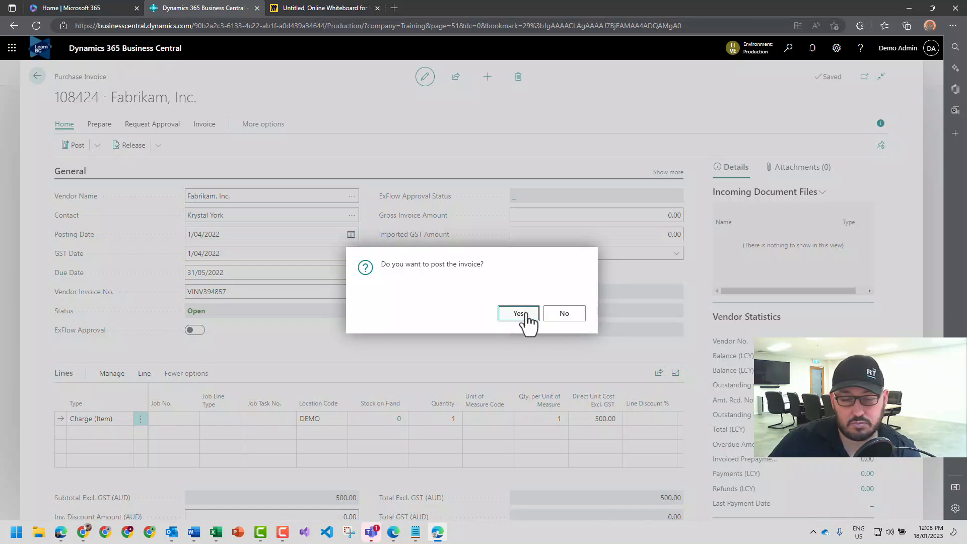
pyautogui.click(520, 314)
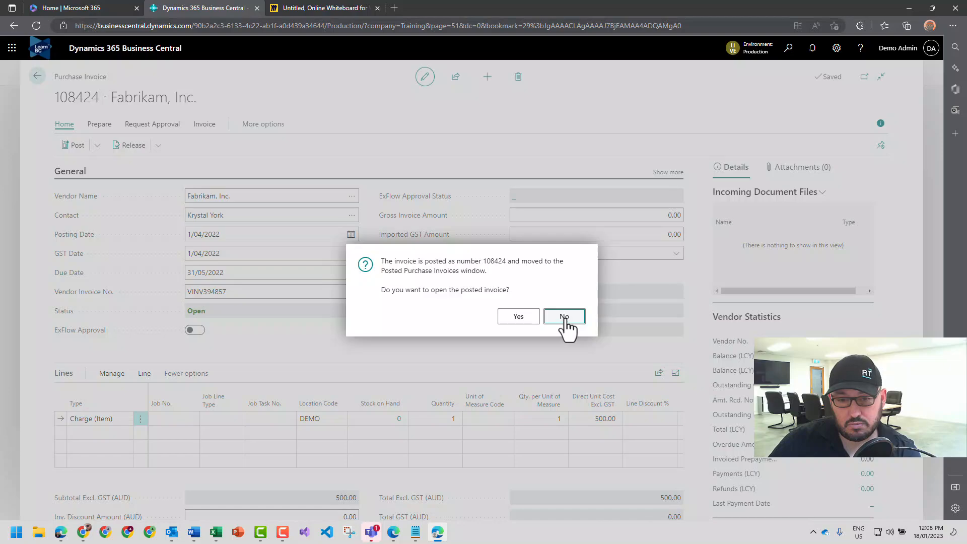
pyautogui.click(565, 318)
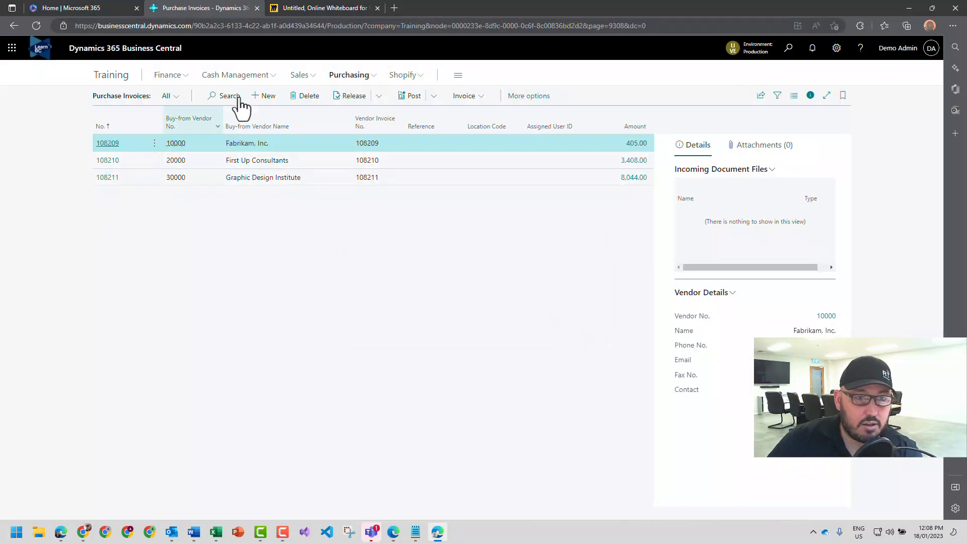
# - Open the item card for item 1000, Example Item Widget, from the Items list
pyautogui.click(110, 79)
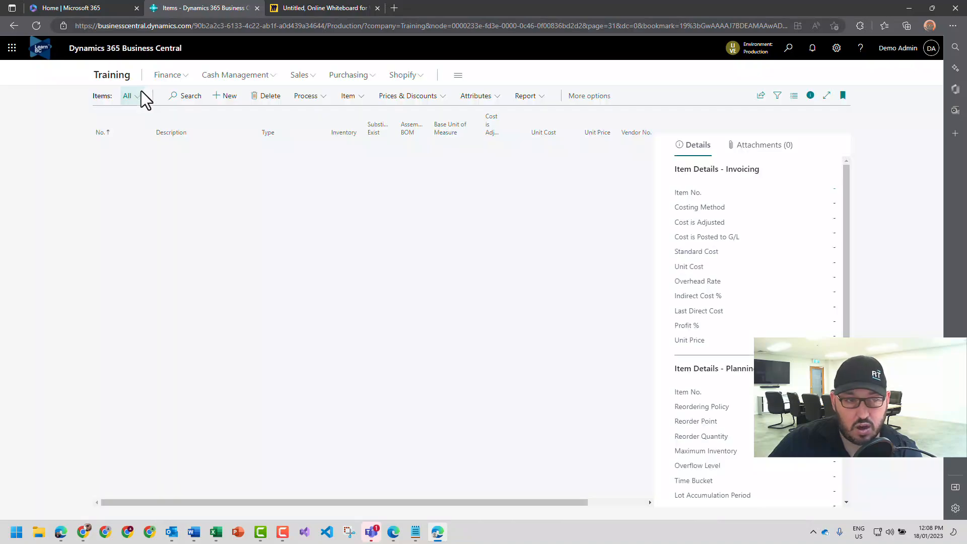
pyautogui.click(116, 76)
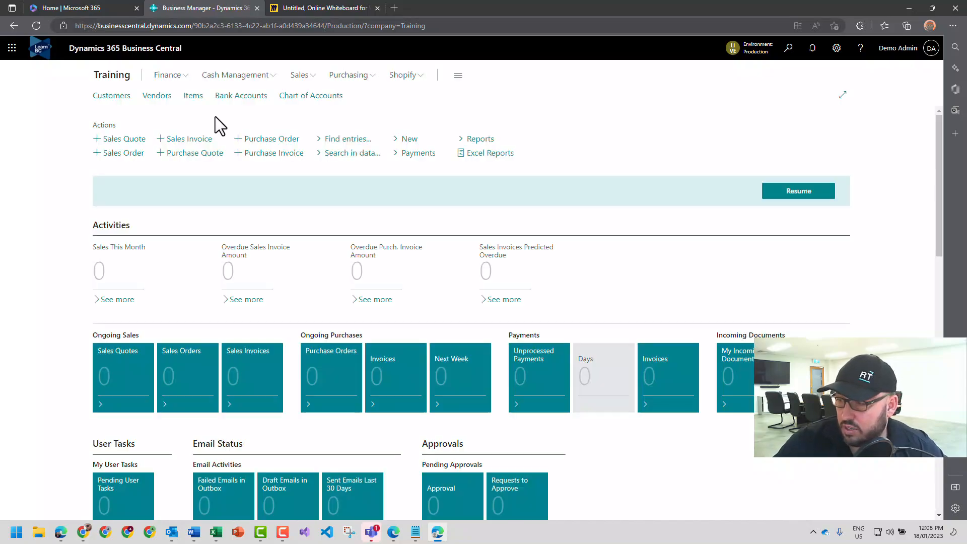
pyautogui.click(193, 96)
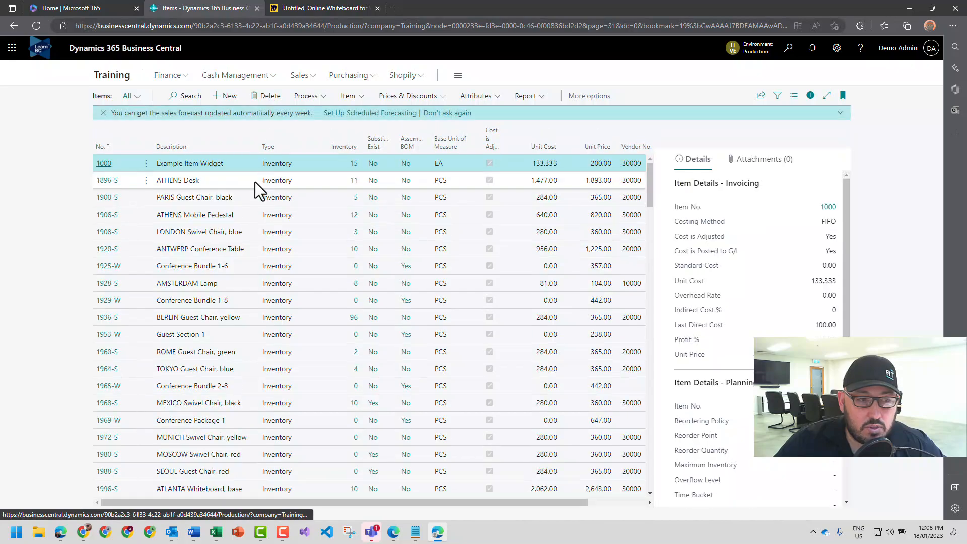
pyautogui.click(104, 164)
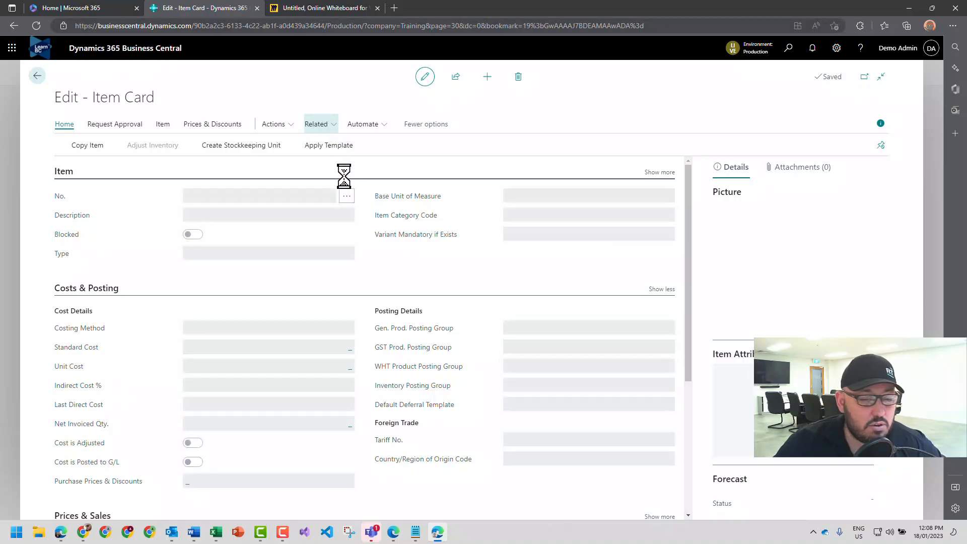
# - Open the item ledger entries for Example Item Widget from its item card
pyautogui.click(324, 151)
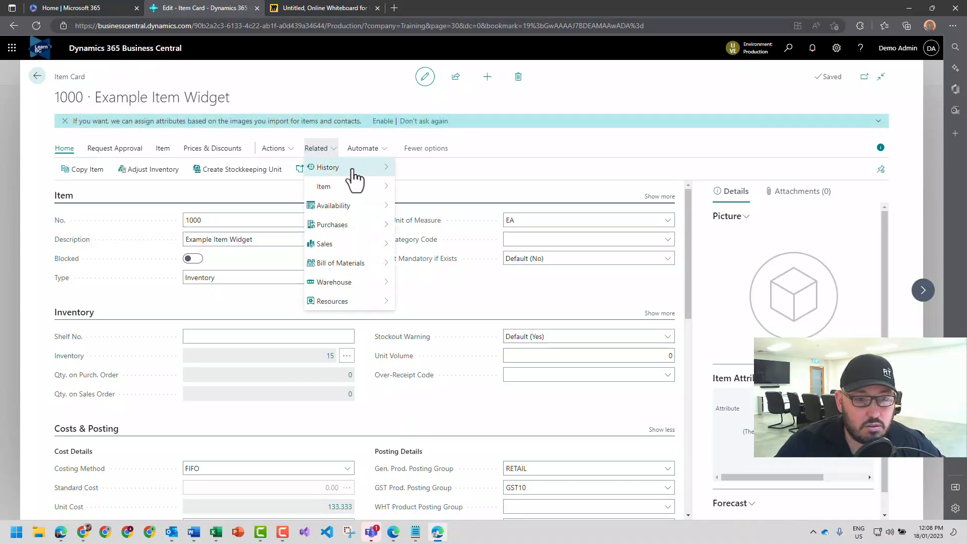
pyautogui.moveTo(373, 169)
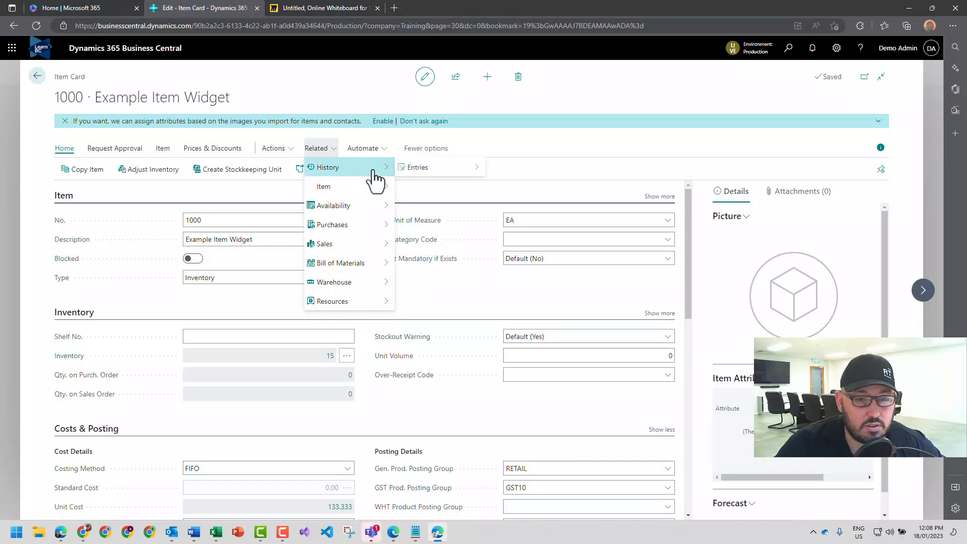
pyautogui.moveTo(441, 170)
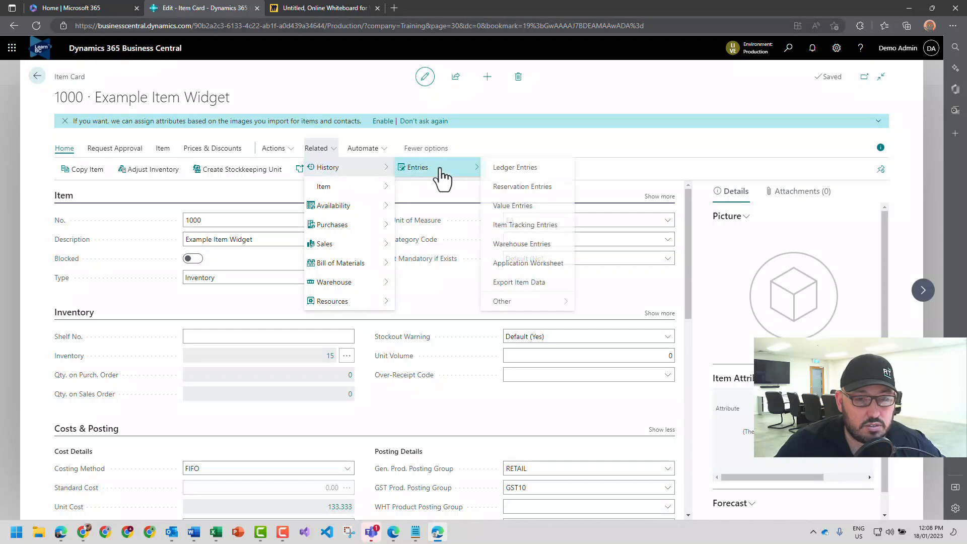
pyautogui.click(517, 171)
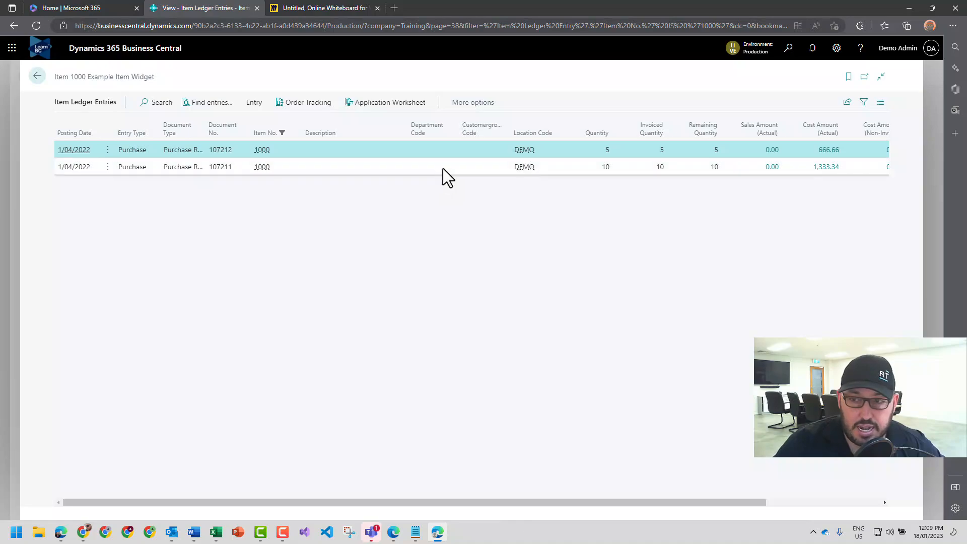
# - Open the value entries behind the 10-unit receipt's actual cost amount and examine the freight charge entry's cost per unit
pyautogui.click(831, 171)
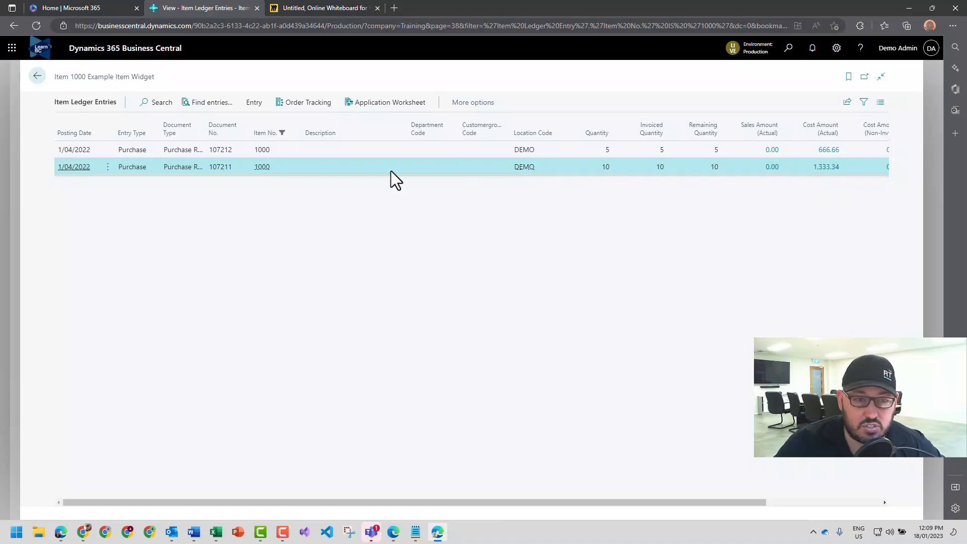
pyautogui.click(829, 168)
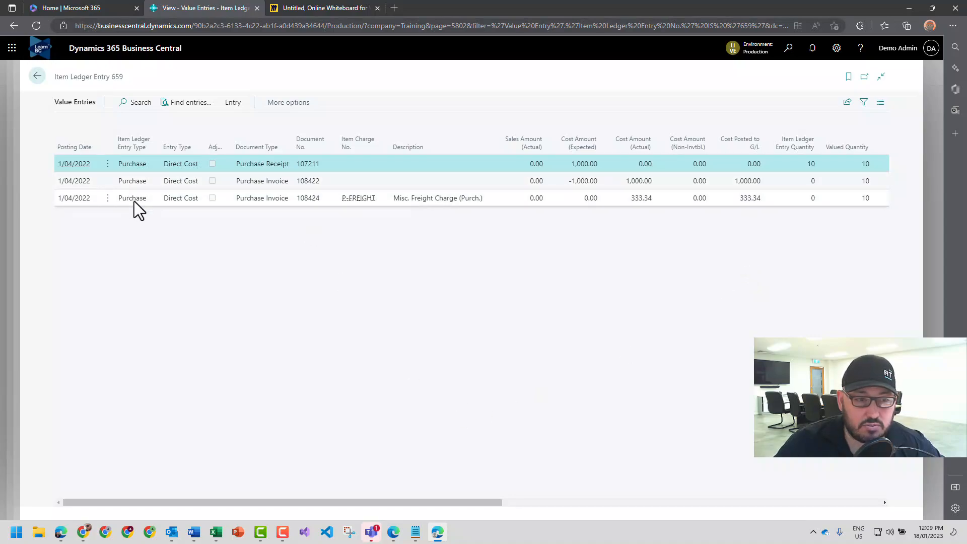
pyautogui.click(487, 203)
pyautogui.moveTo(483, 506); pyautogui.dragTo(683, 506)
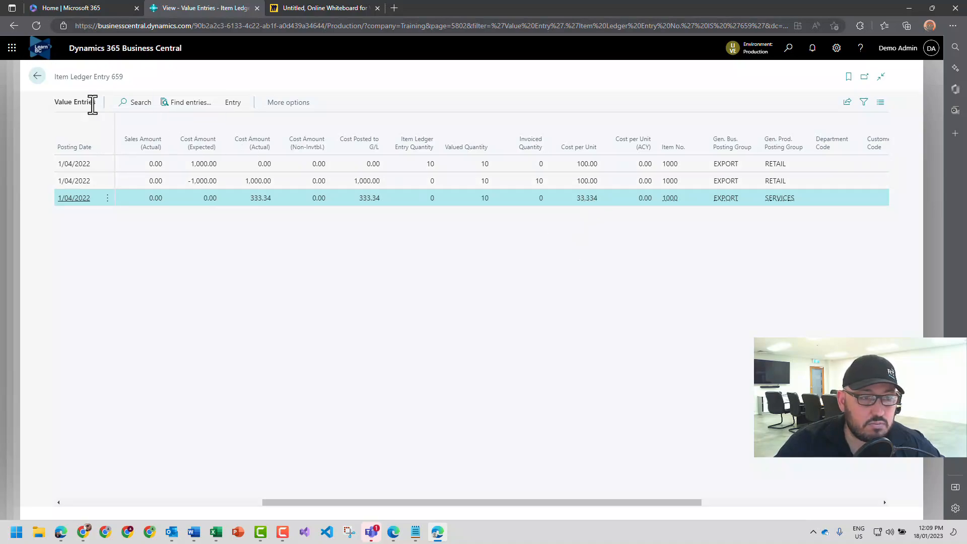
# - Check the unit cost on Example Item Widget's item card and return to the home page
pyautogui.click(33, 77)
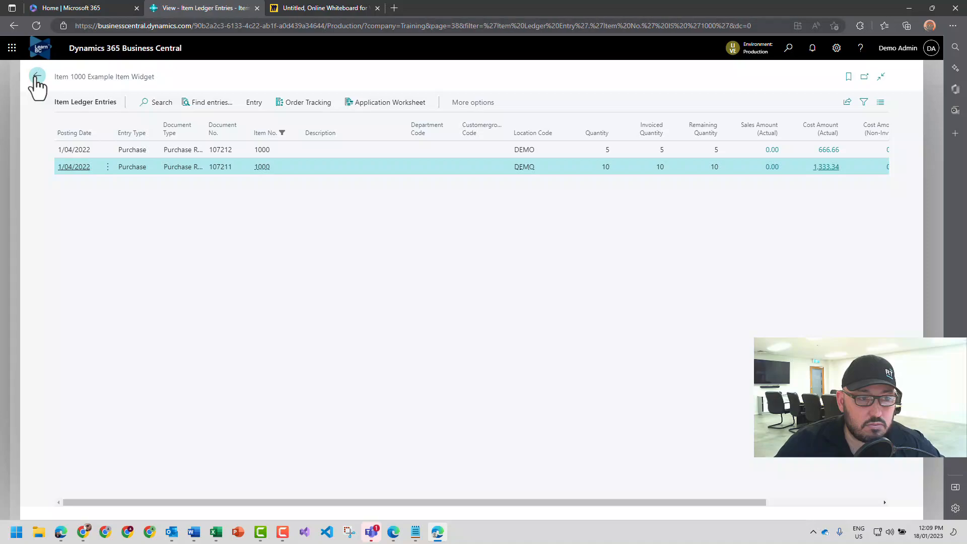
pyautogui.click(36, 77)
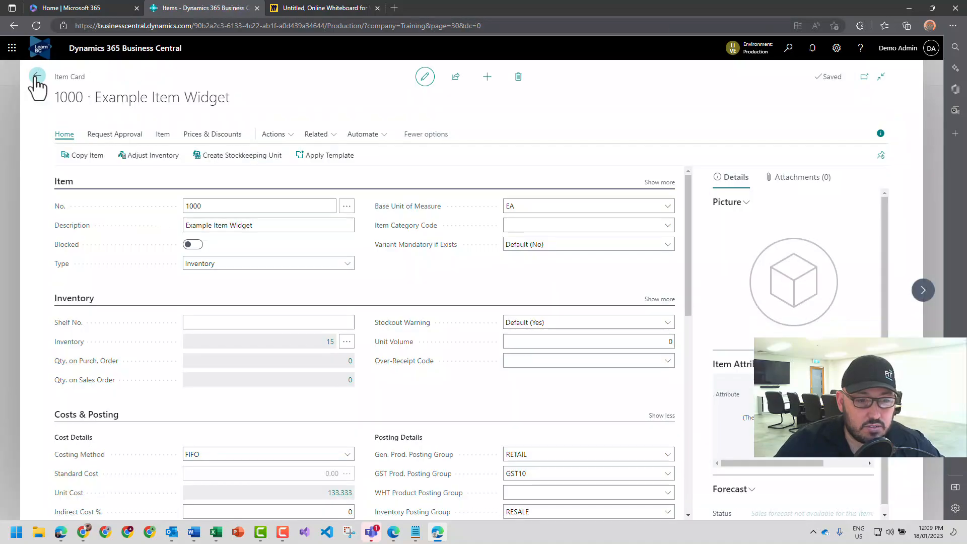
pyautogui.scroll(-2, 216, 270)
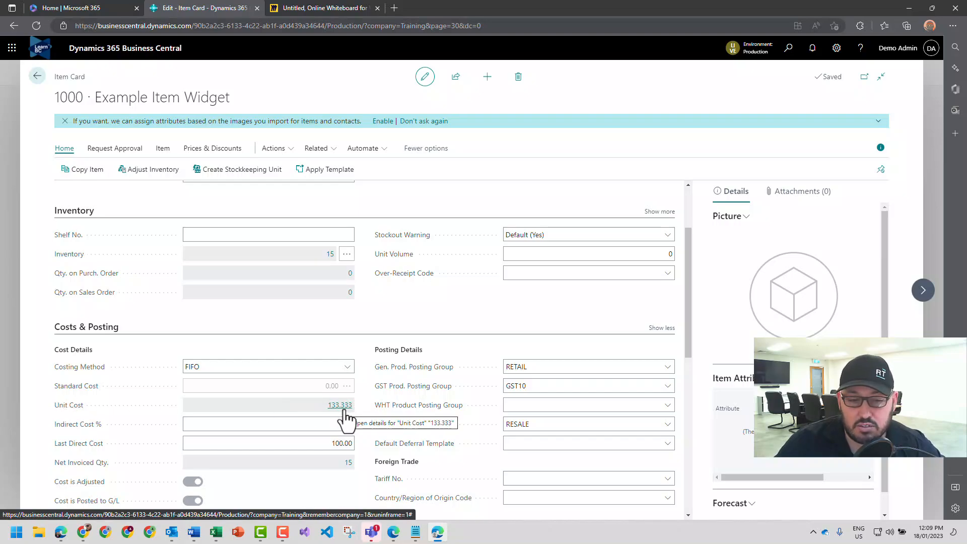
pyautogui.click(308, 426)
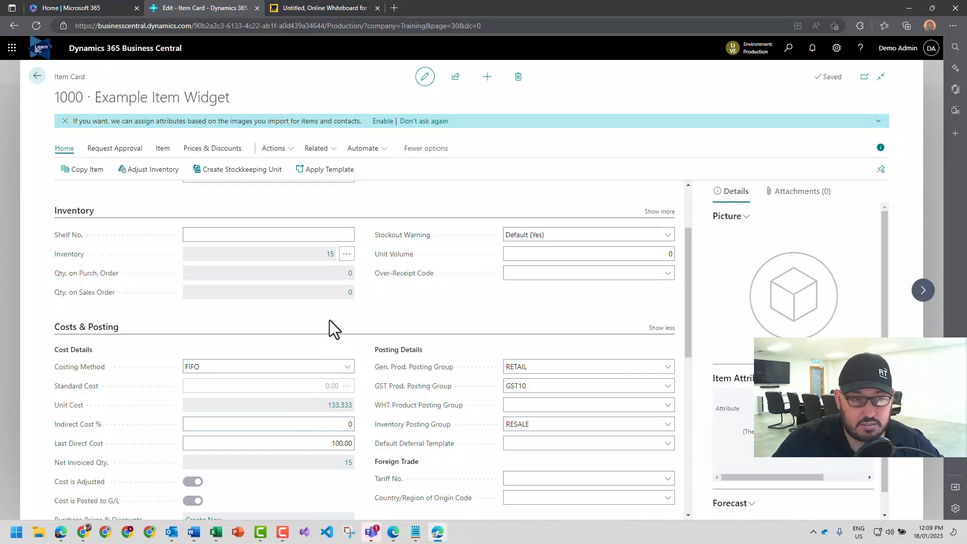
pyautogui.click(37, 77)
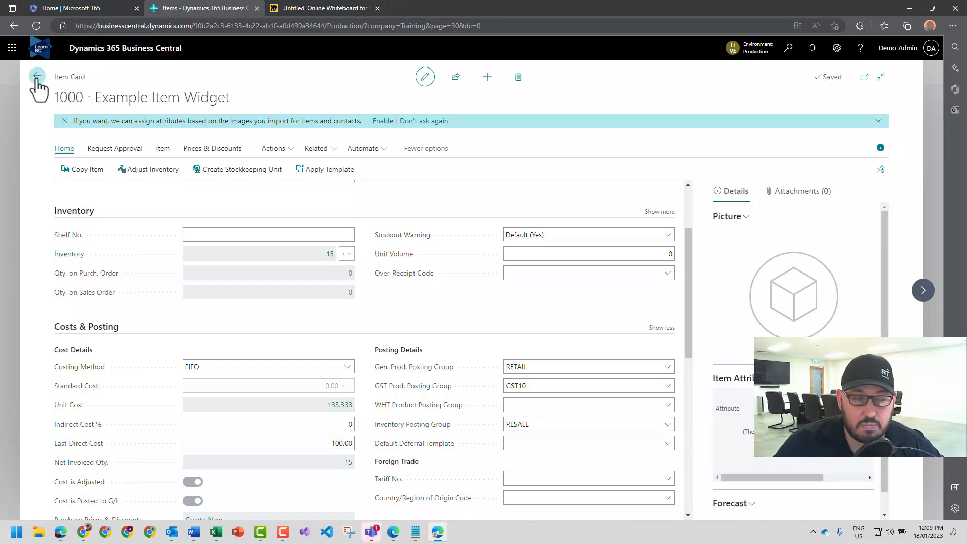
pyautogui.click(112, 76)
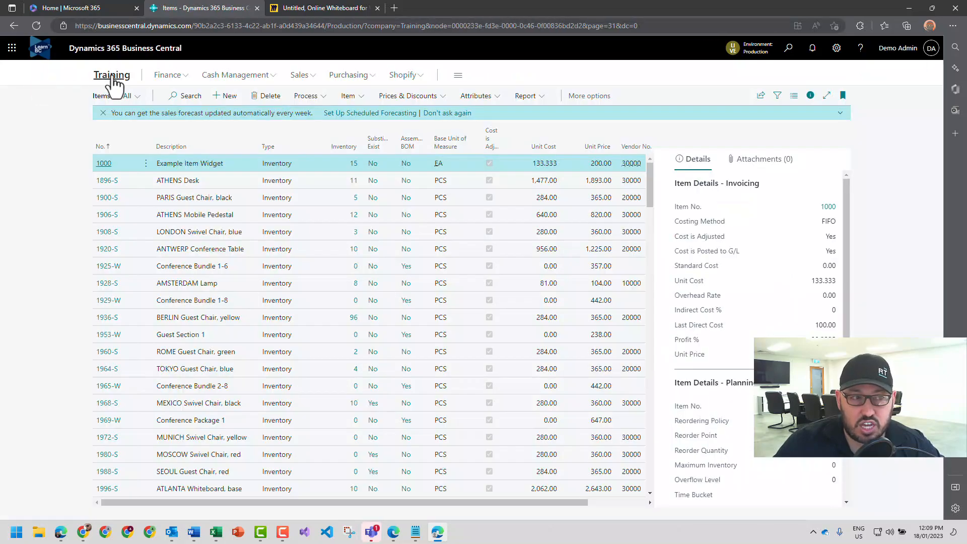